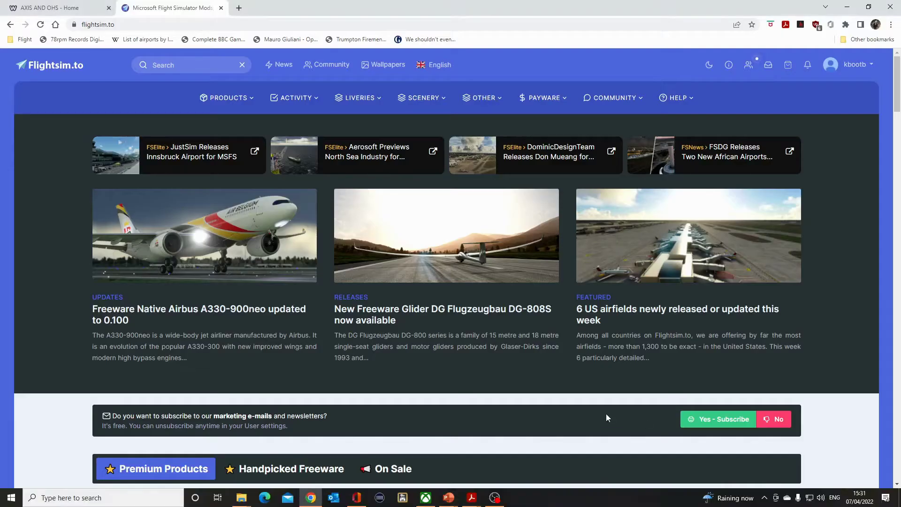
left_click(64, 8)
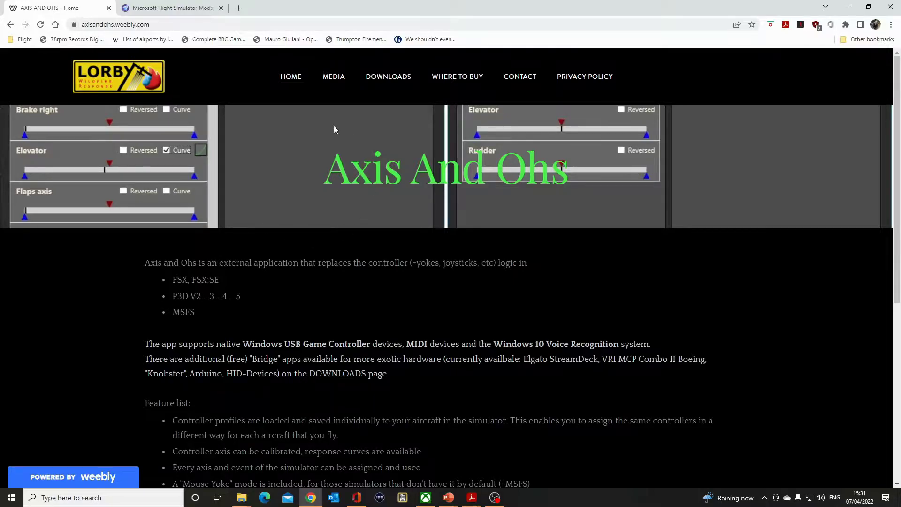
scroll(279, 281, "down", 2)
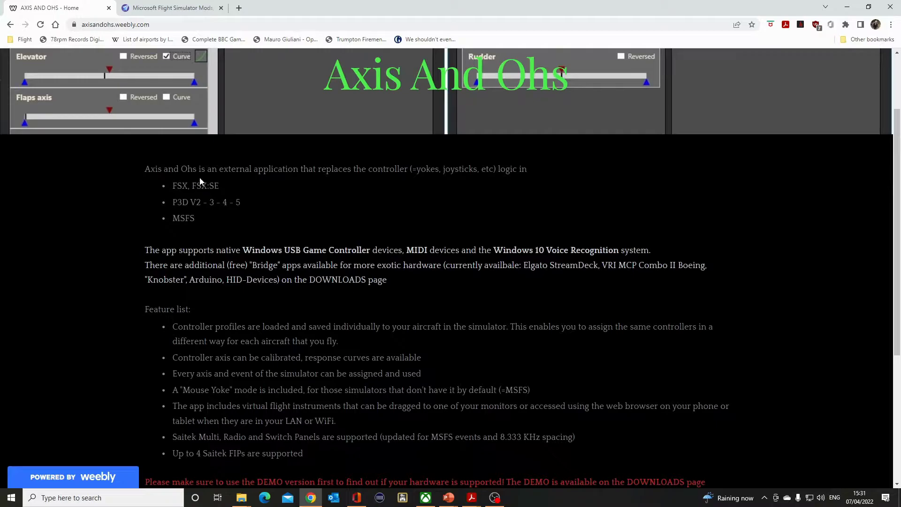
scroll(348, 246, "down", 1)
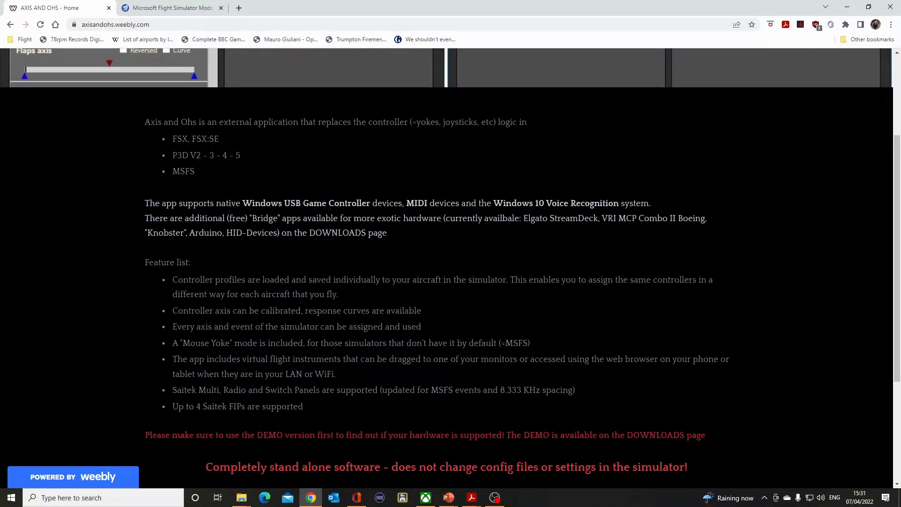
scroll(329, 377, "down", 2)
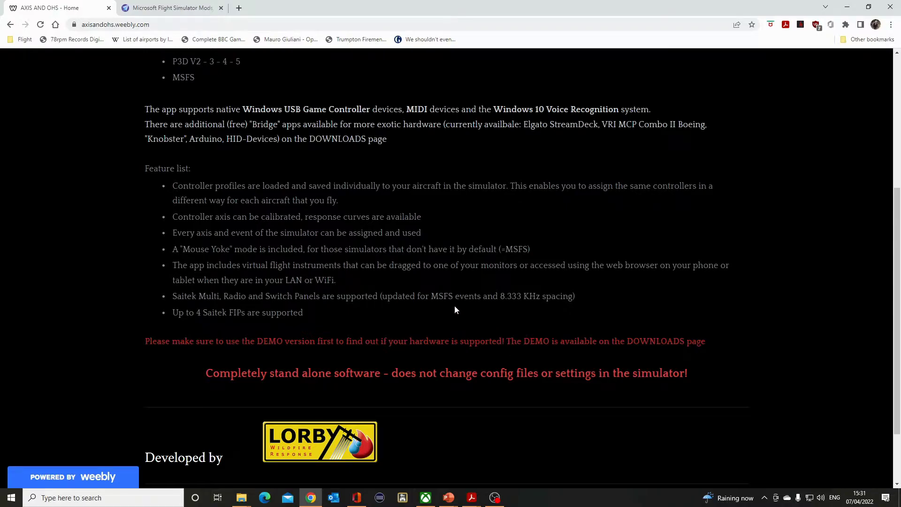
scroll(377, 211, "up", 3)
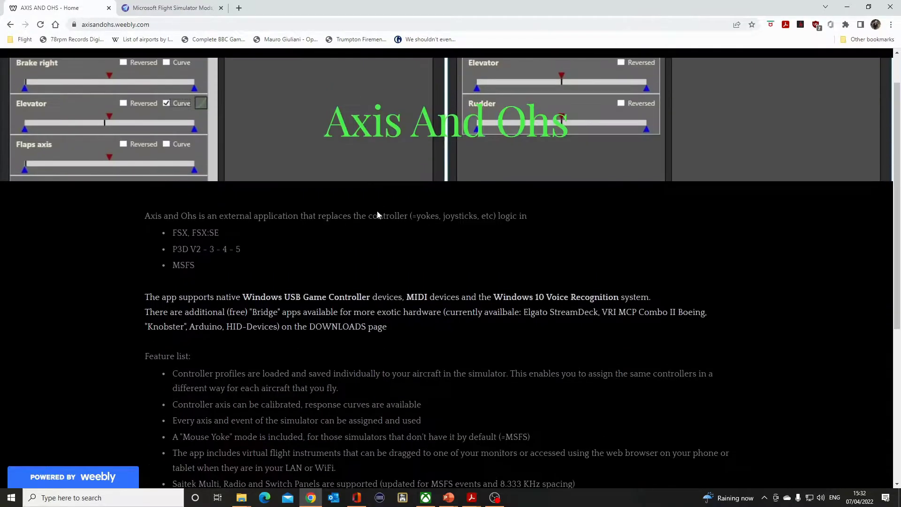
scroll(414, 193, "up", 2)
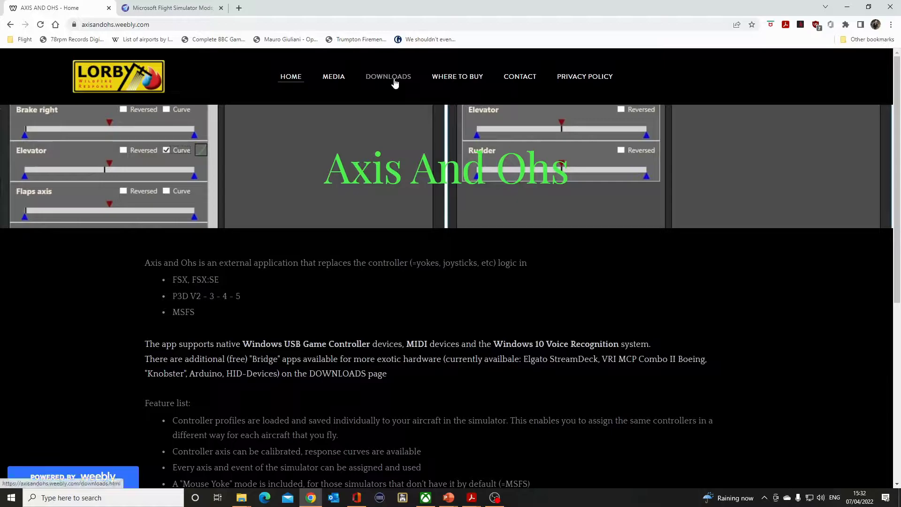
Open the site's Downloads page listing the demo version 2.28 b18 manuals and simulator installers
left_click(395, 84)
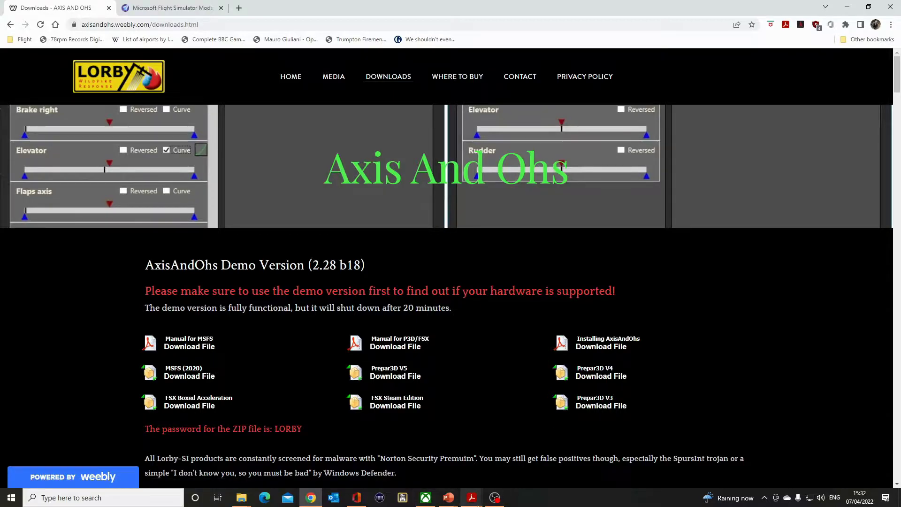
Bring up AxisAndOhs_Installation.pdf showing the .Net 4.8 and VC++ 2019 prerequisites and installer names
left_click(470, 502)
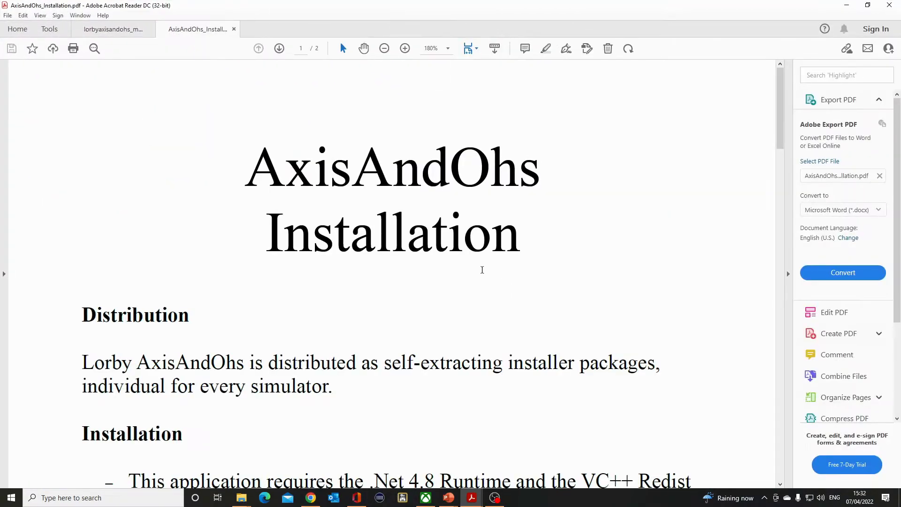
scroll(470, 271, "down", 1)
scroll(460, 286, "down", 2)
scroll(457, 298, "down", 2)
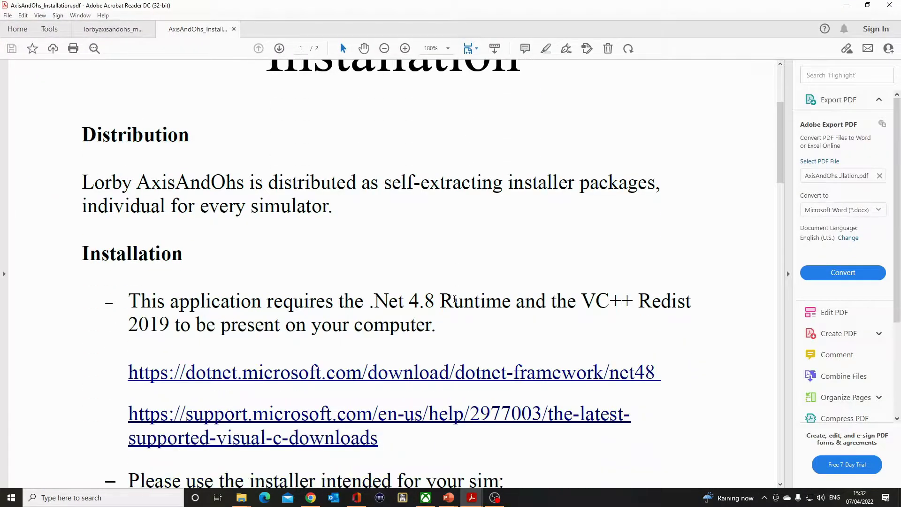
scroll(455, 302, "down", 2)
scroll(452, 319, "down", 1)
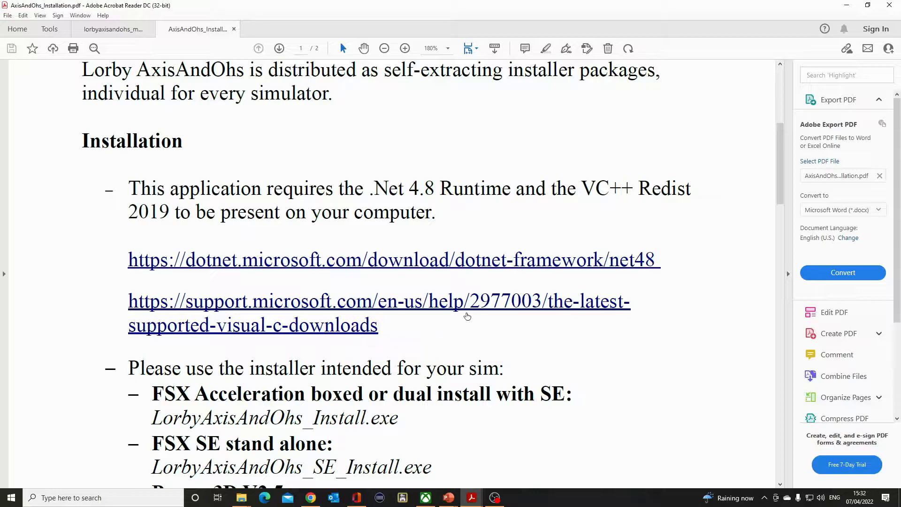
left_click(848, 7)
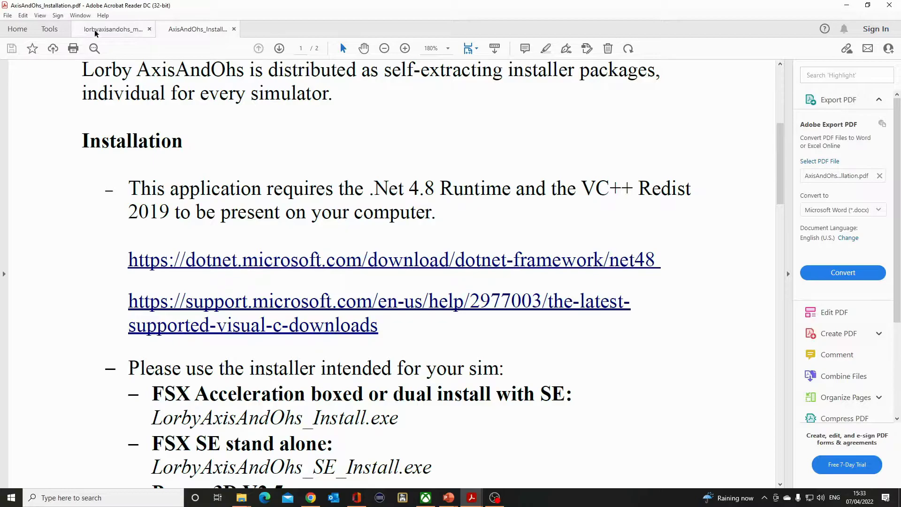
Skim the lorbyaxisandohs_msfs_documentation PDF through page 11, then minimise Acrobat
left_click(105, 32)
scroll(392, 241, "down", 10)
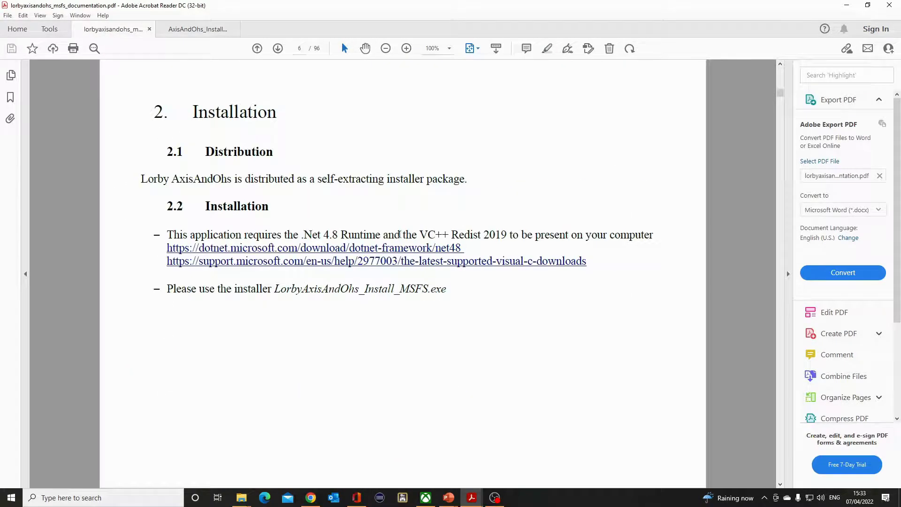
scroll(394, 236, "up", 3)
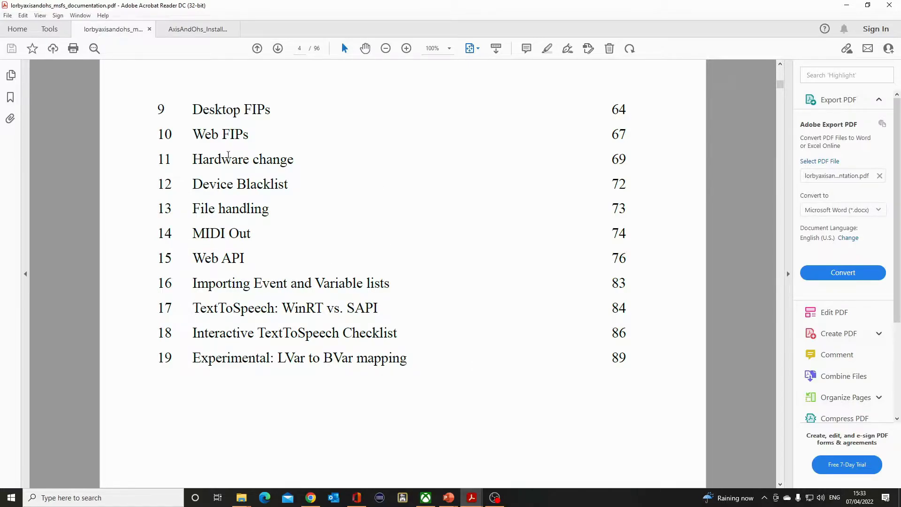
scroll(340, 250, "up", 5)
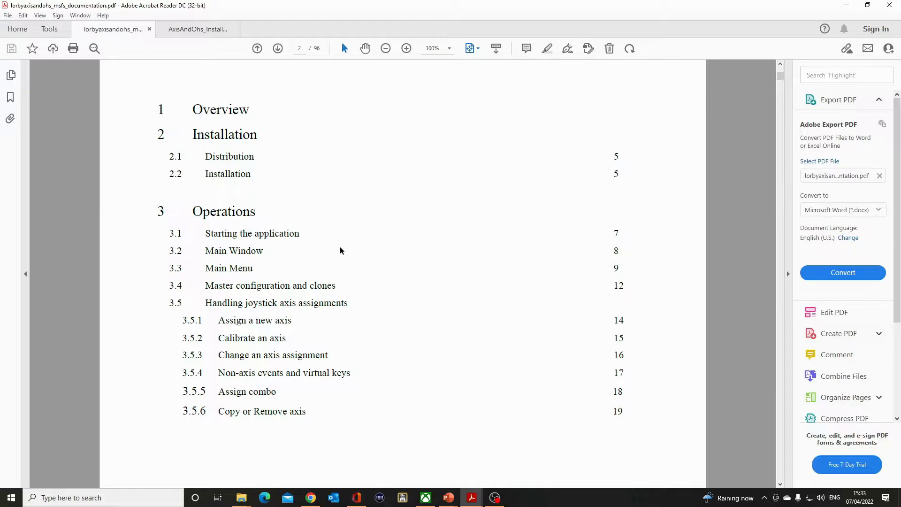
scroll(342, 253, "down", 2)
scroll(344, 263, "down", 1)
scroll(338, 281, "down", 1)
scroll(338, 280, "down", 1)
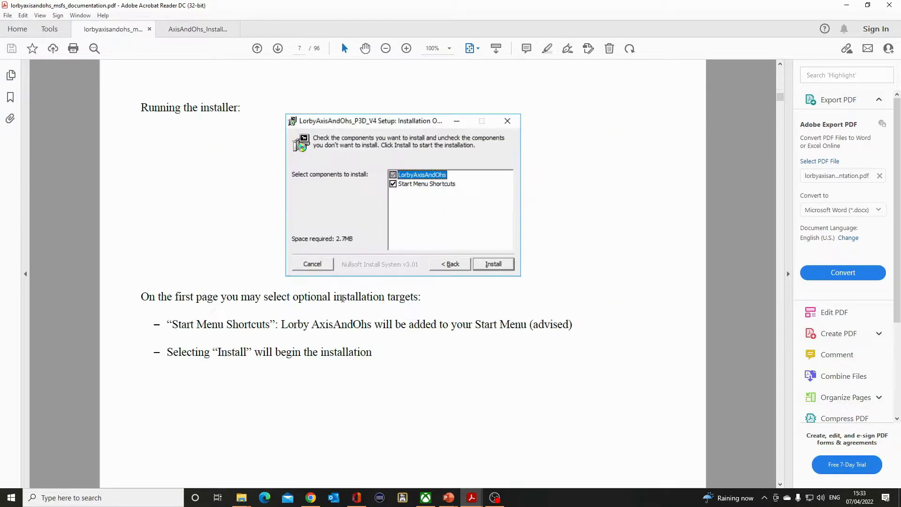
scroll(339, 282, "down", 1)
scroll(339, 289, "down", 1)
scroll(343, 297, "up", 1)
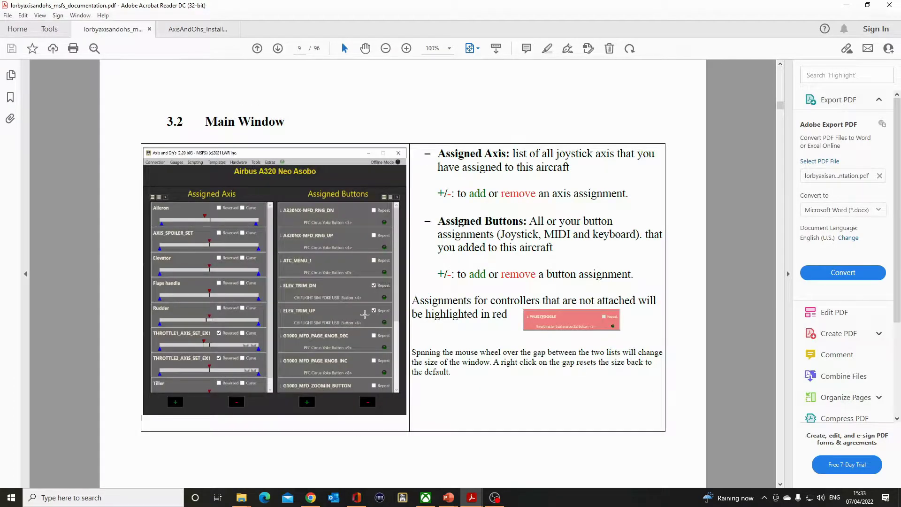
scroll(407, 275, "down", 1)
scroll(505, 225, "down", 1)
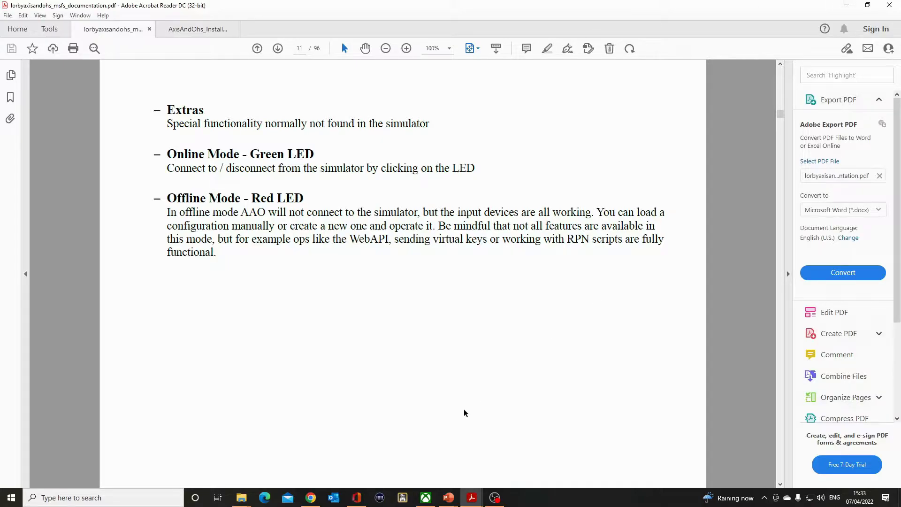
left_click(453, 500)
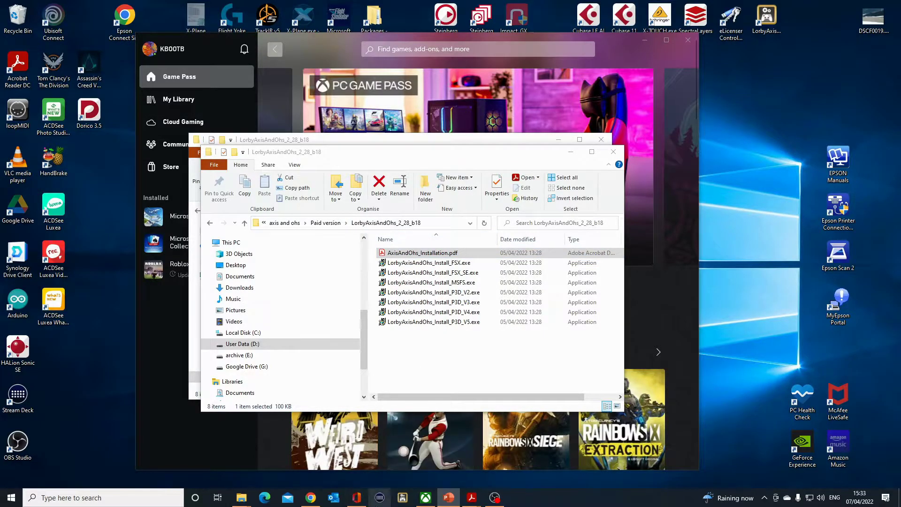
View the Where to Buy page's compatibility list and SimMarket/Just Flight links, then bring up the Explorer windows
left_click(311, 498)
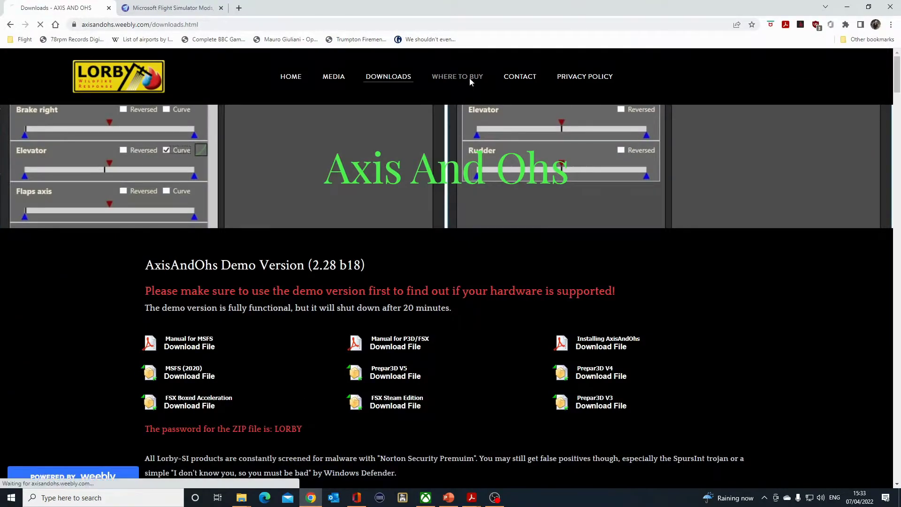
scroll(563, 338, "down", 2)
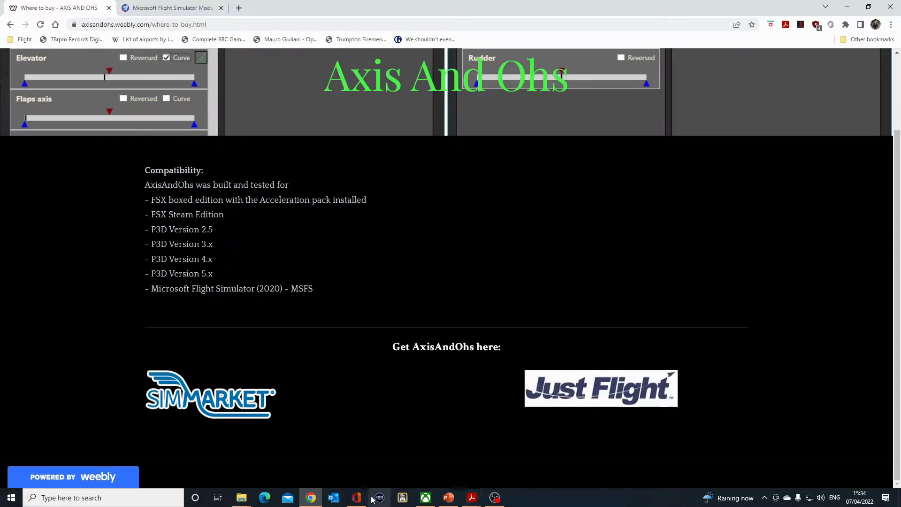
left_click(242, 499)
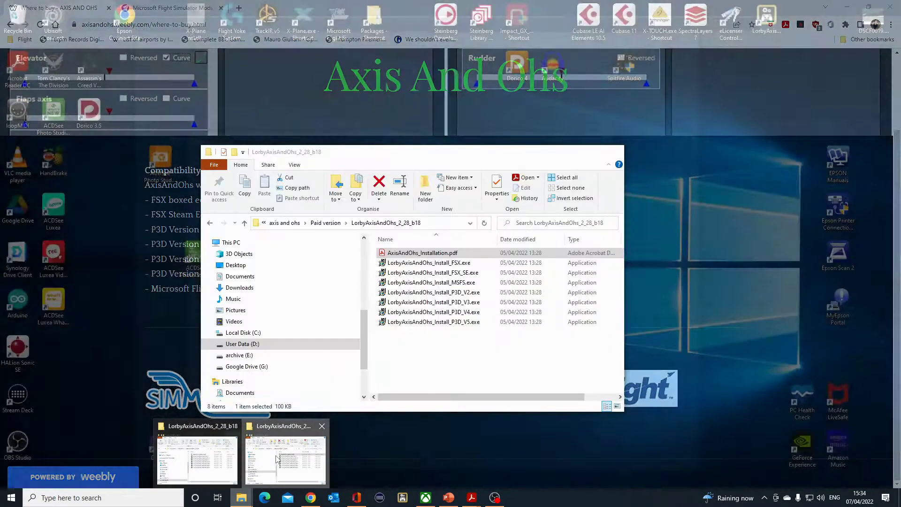
Run LorbyAxisAndOhs_Install_MSFS.exe, agree to the licence, install, and close the finished installer
left_click(282, 458)
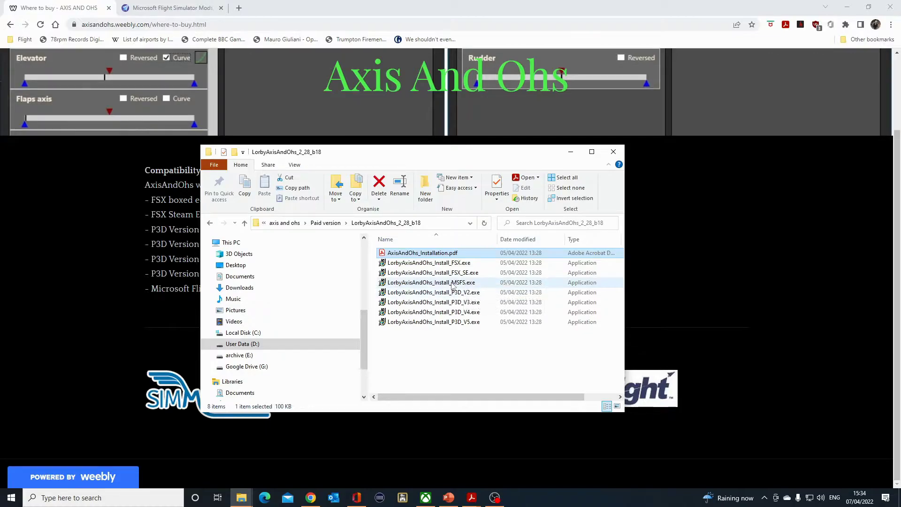
double_click(452, 283)
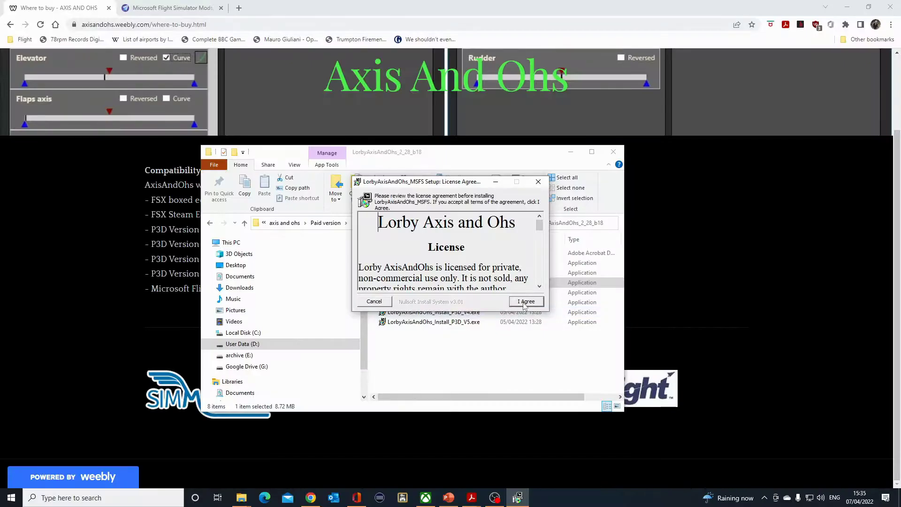
left_click(526, 303)
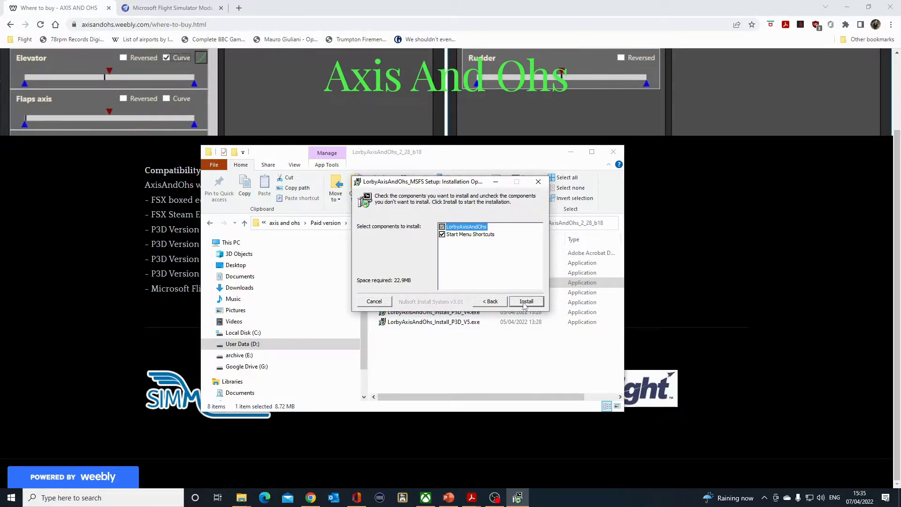
left_click(526, 302)
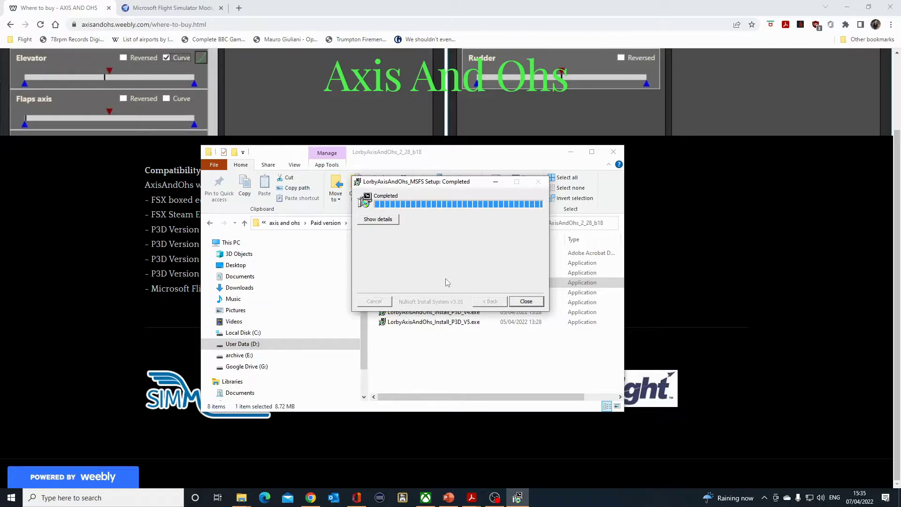
left_click(535, 304)
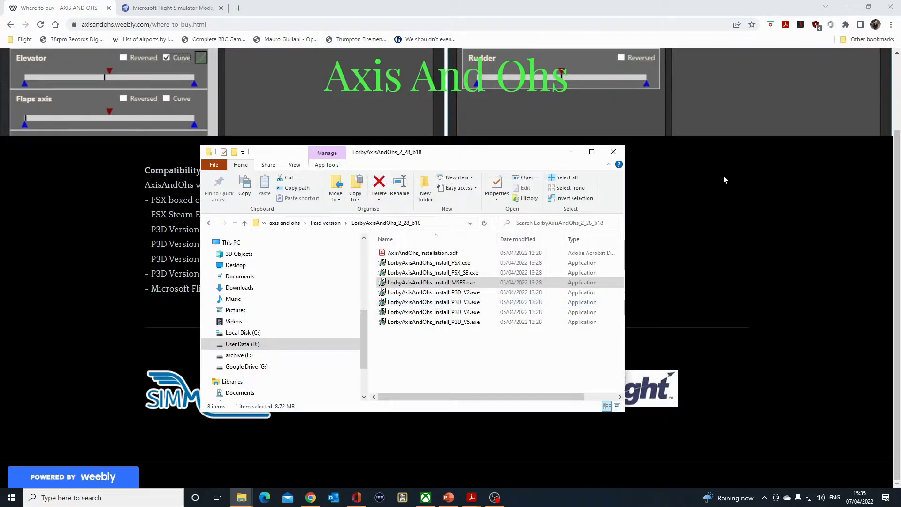
Start LorbyAxisAndOhs_MSFS from the desktop shortcut and run Scripting > Read HVars and BVars from MSFS
left_click(850, 10)
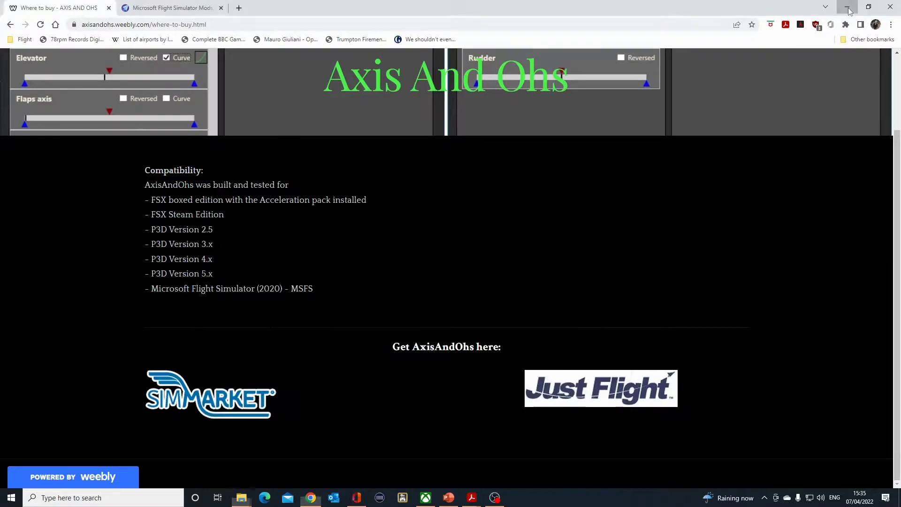
left_click(767, 25)
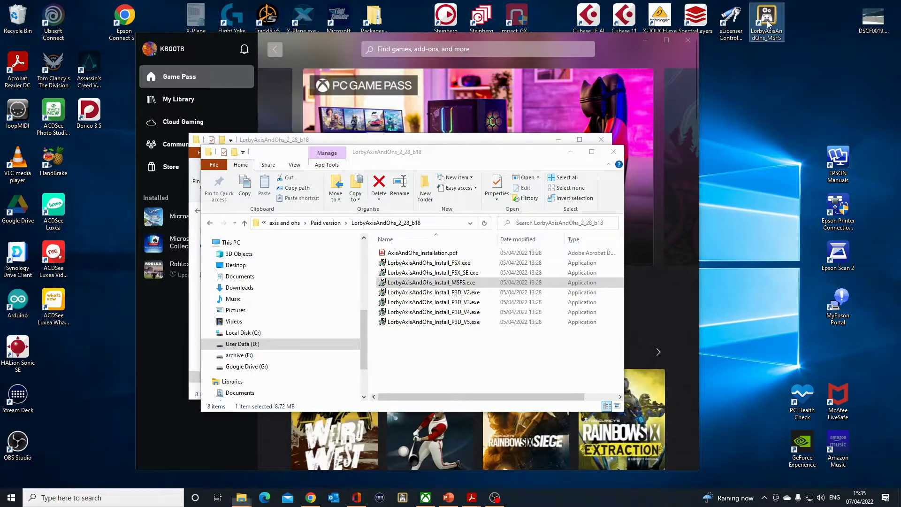
right_click(768, 25)
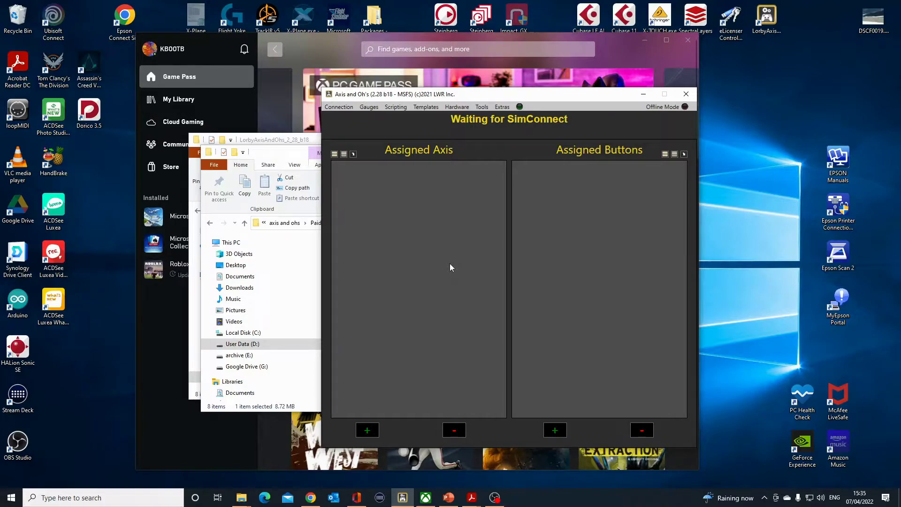
left_click(403, 112)
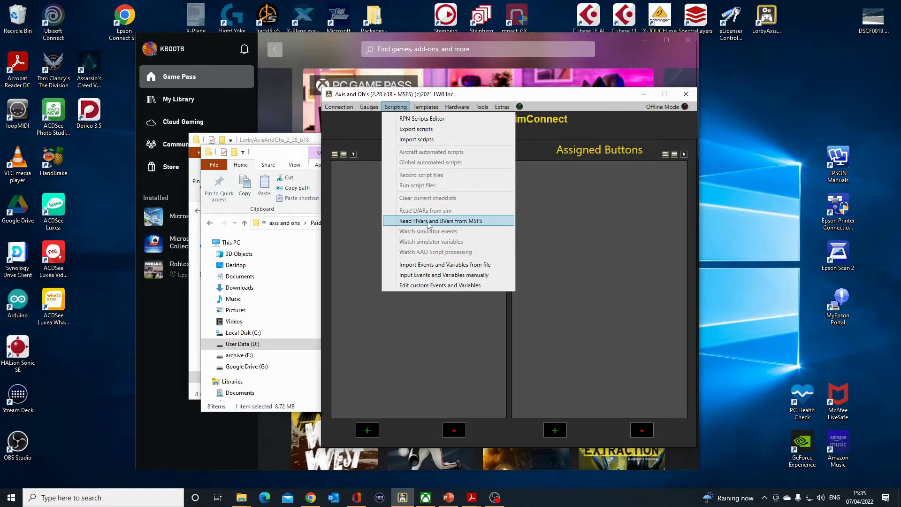
left_click(451, 225)
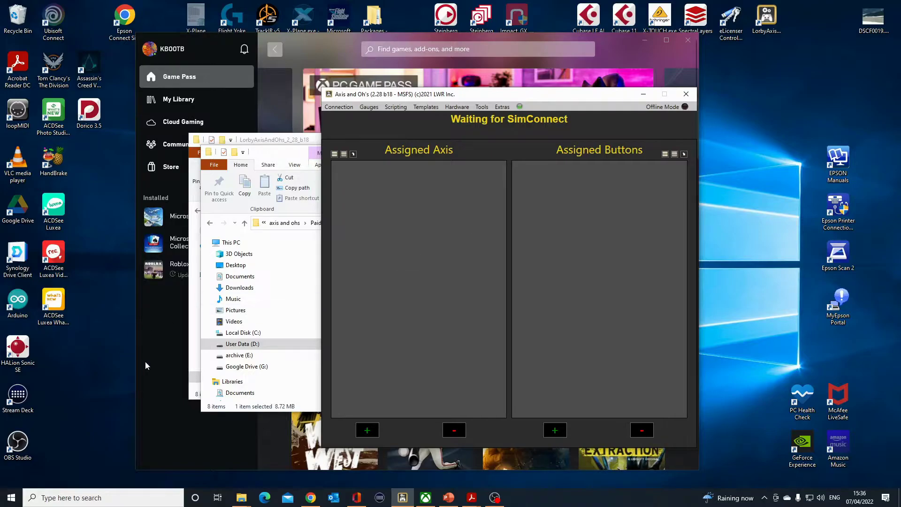
Launch Microsoft Flight Simulator from the Xbox app's Installed list
left_click(158, 361)
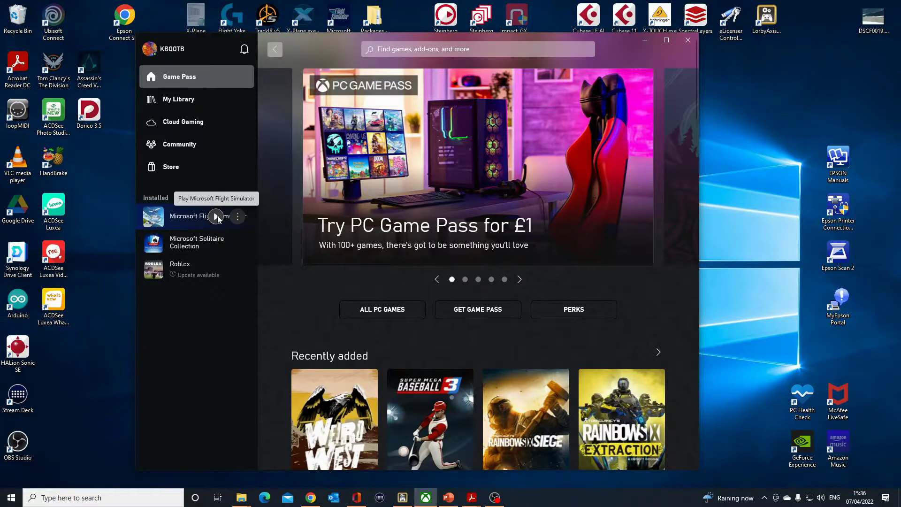
left_click(218, 218)
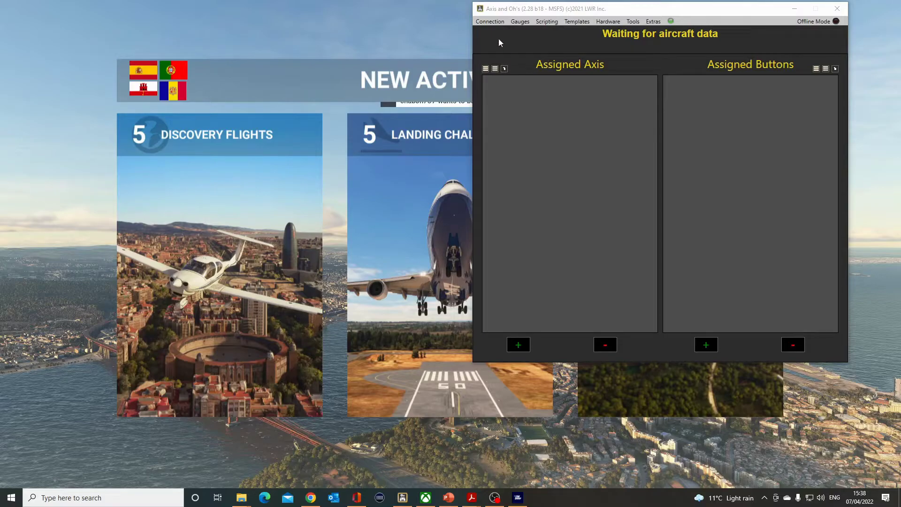
Enable Connect automatically so the Cessna Skyhawk G1000 Asobo profile loads, then close the menu
left_click(495, 23)
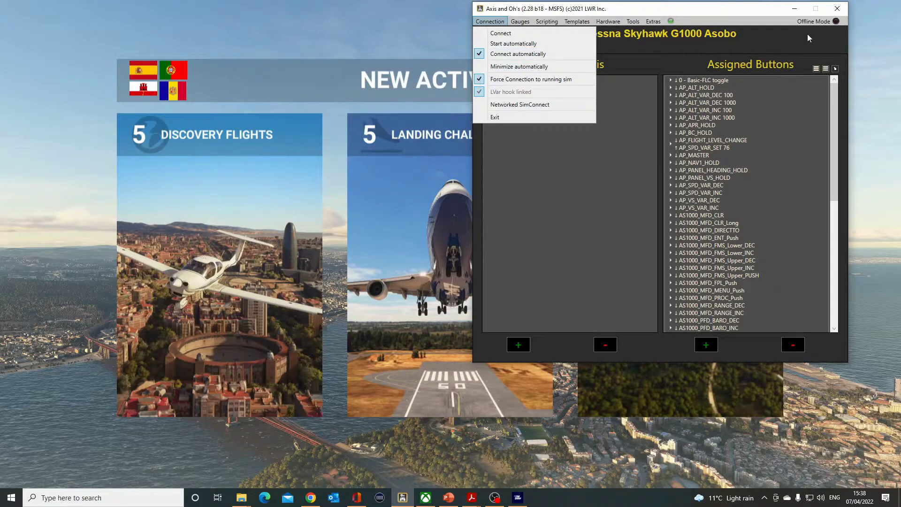
left_click(817, 25)
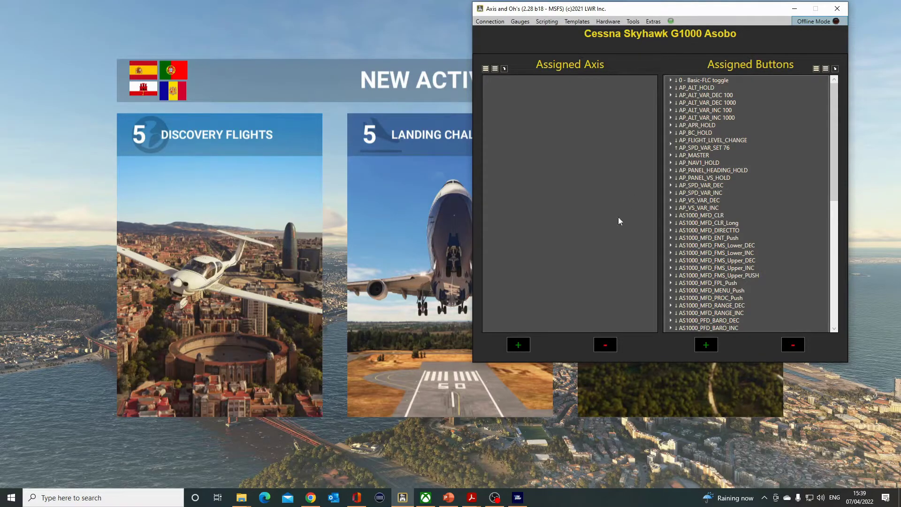
Read LVARs from the sim, then look through the Scripting and Templates menus
left_click(498, 23)
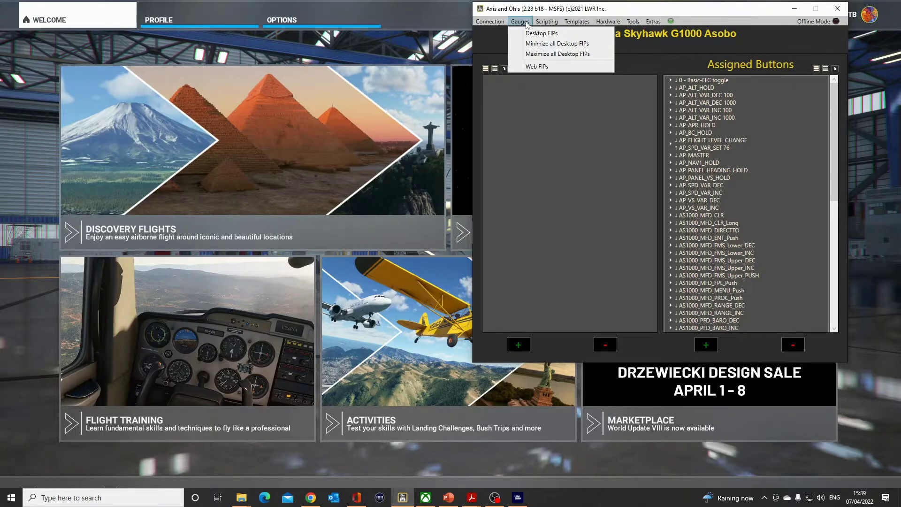
mouse_move(546, 21)
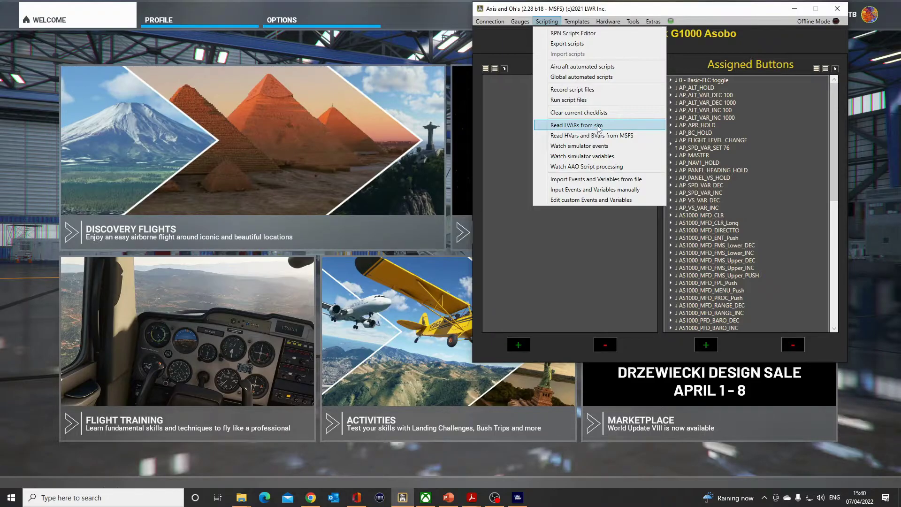
left_click(595, 127)
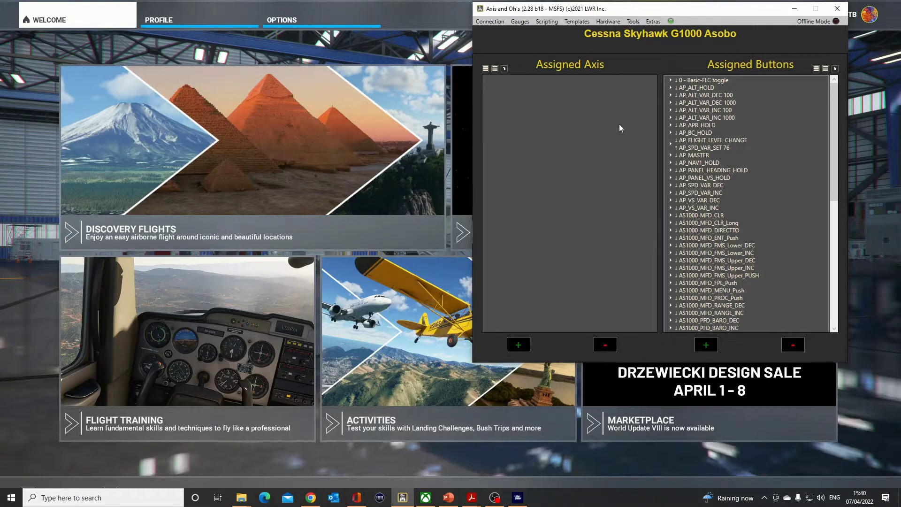
left_click(548, 22)
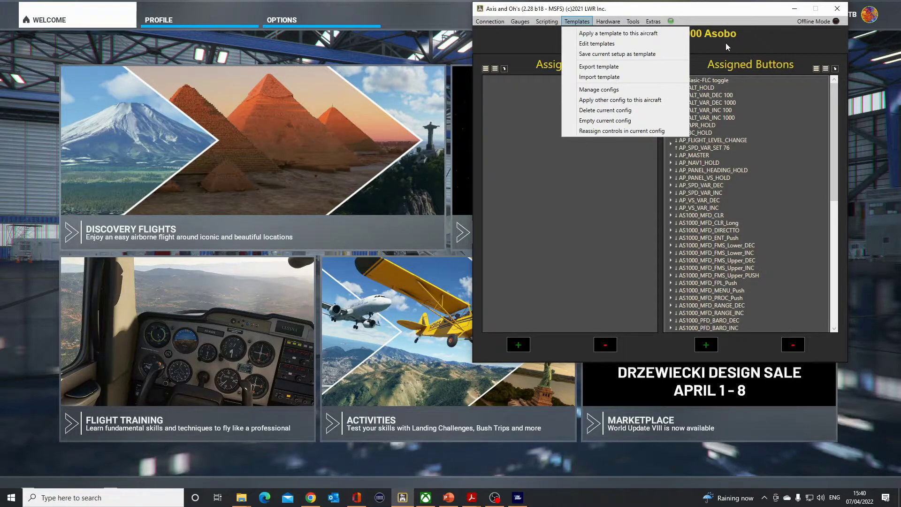
Browse the Templates and Hardware menus, ending on the menu offering BVar-to-LVar mapping
left_click(689, 15)
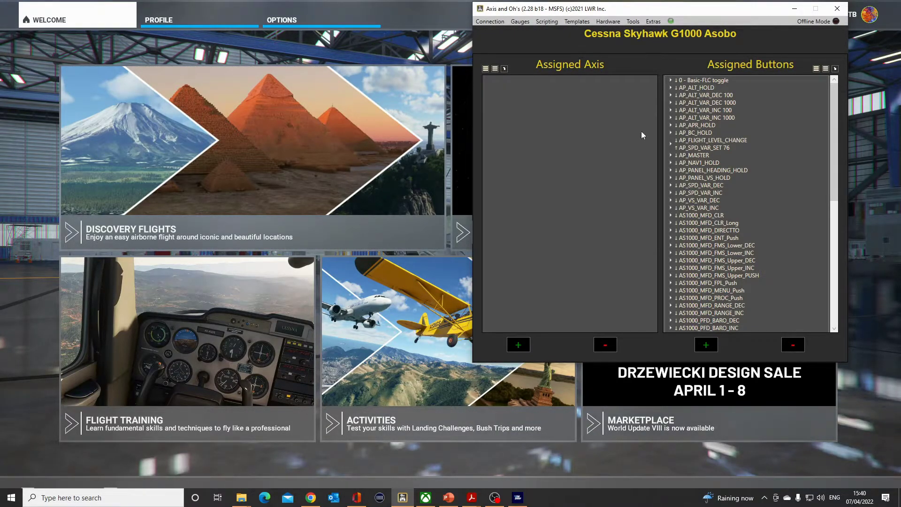
left_click(576, 21)
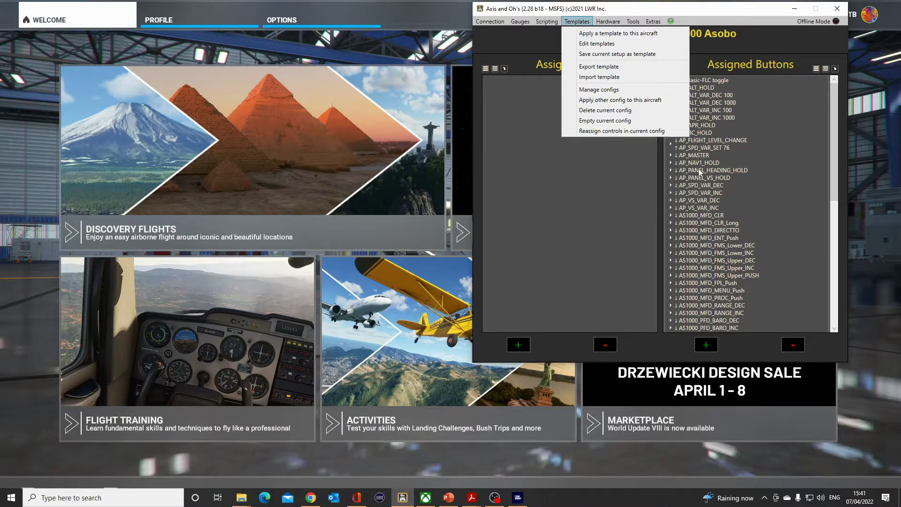
left_click(706, 254)
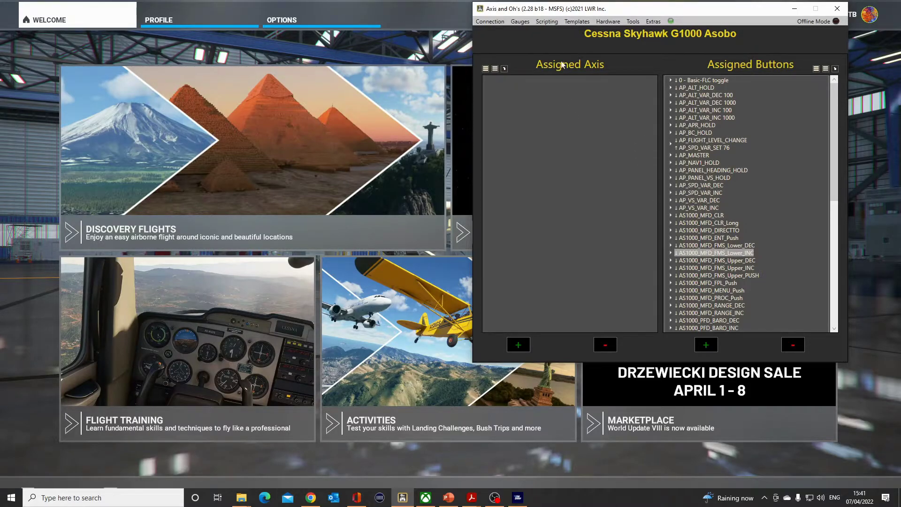
left_click(614, 22)
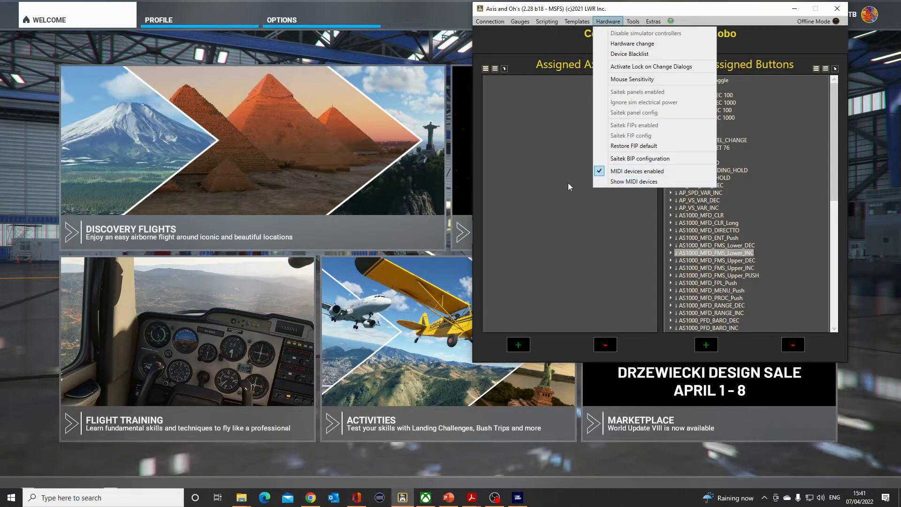
left_click(545, 165)
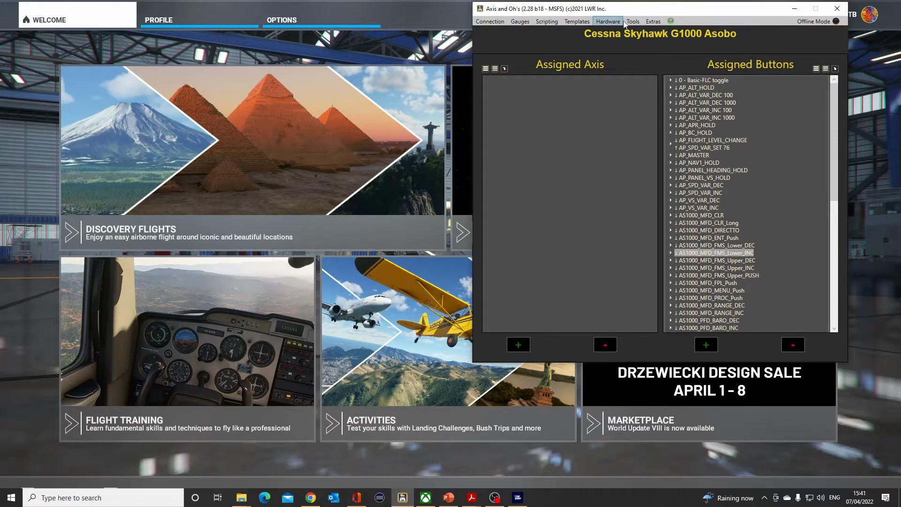
left_click(636, 22)
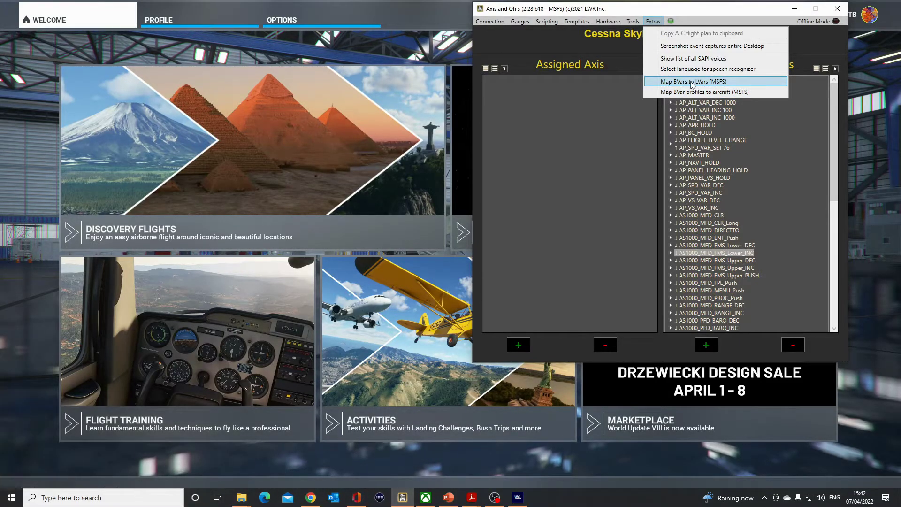
Check the BVar-to-LVar hooks, apply the TBM BVar profile's aircraft mapping, then return to Chrome
left_click(692, 84)
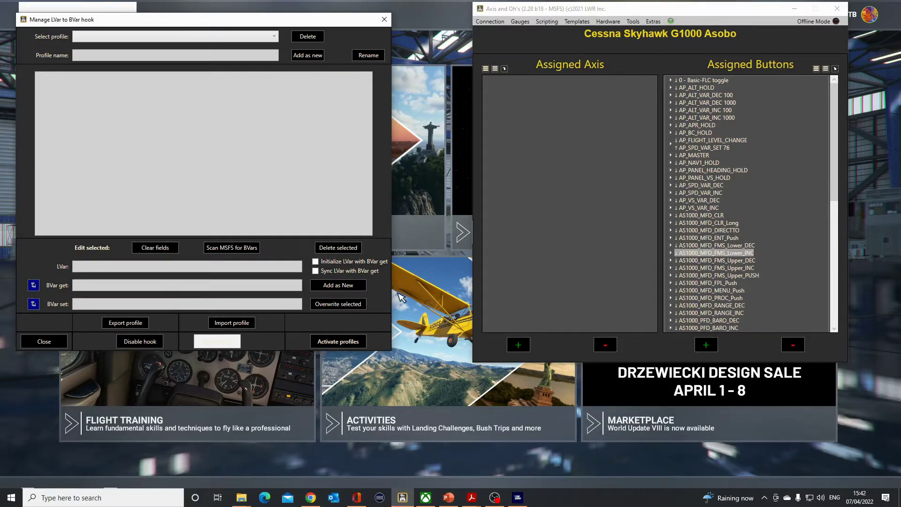
left_click(387, 21)
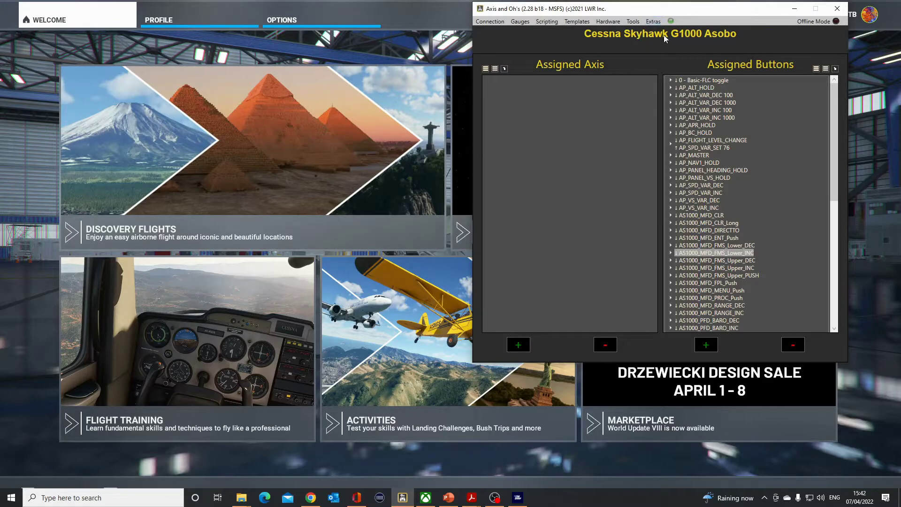
left_click(653, 21)
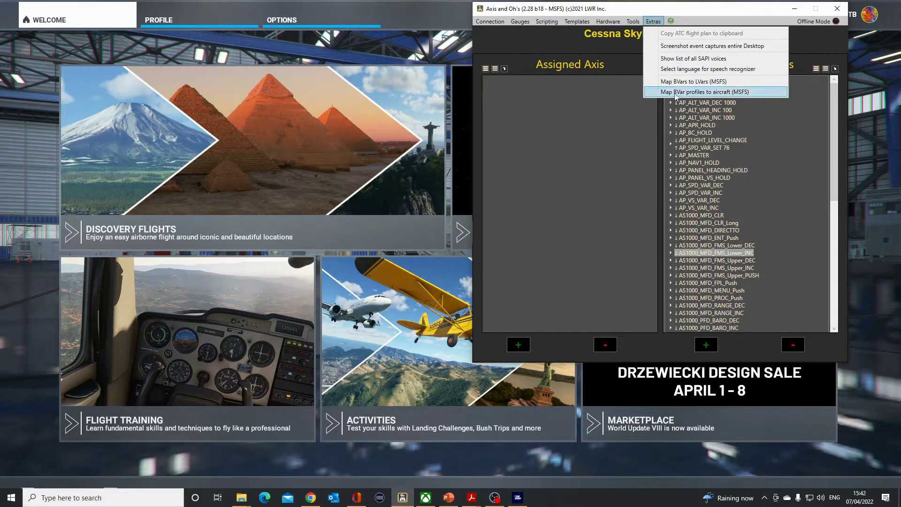
left_click(676, 92)
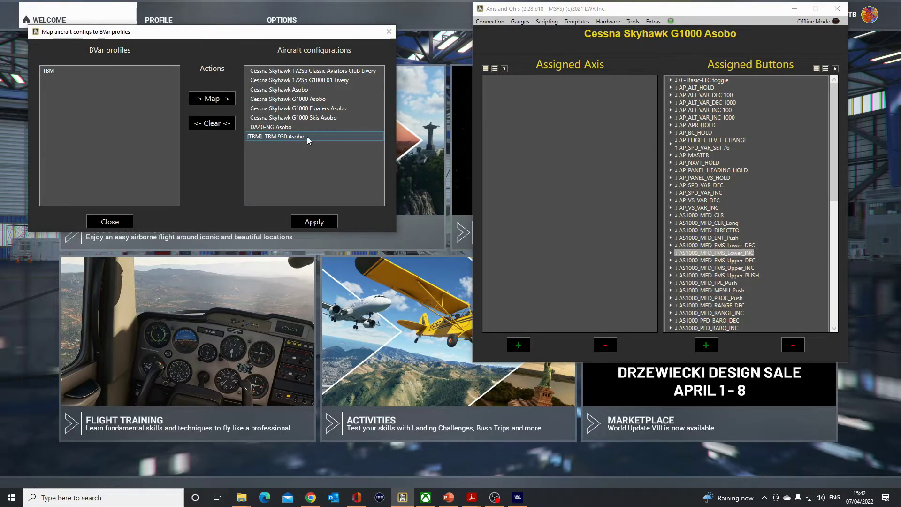
left_click(320, 225)
left_click(484, 279)
left_click(389, 31)
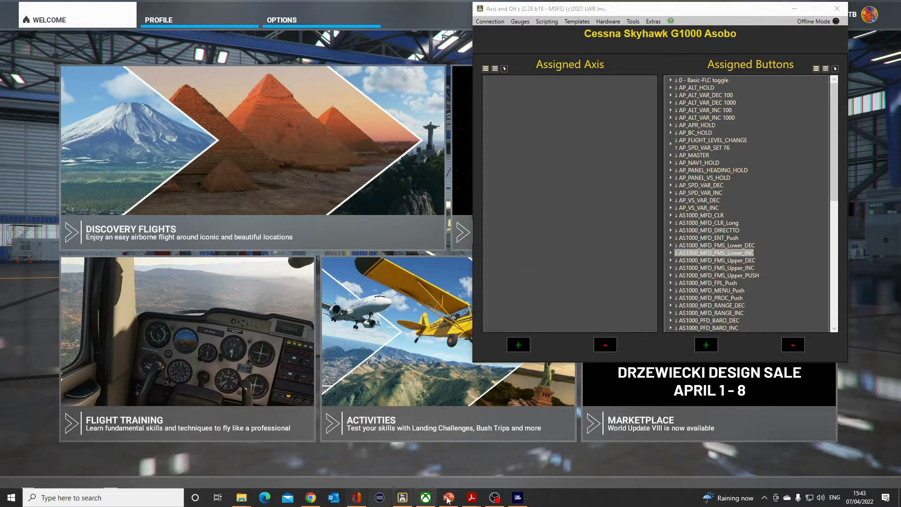
left_click(313, 500)
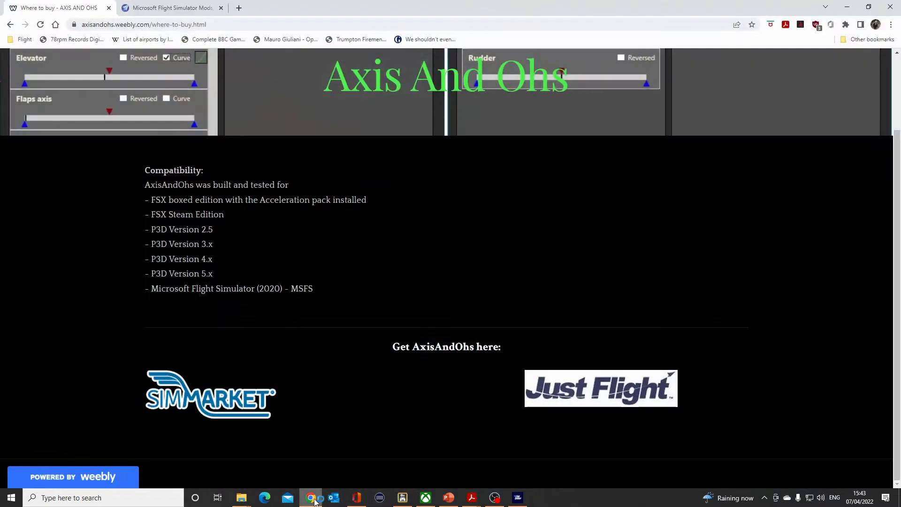
Switch Chrome to the Microsoft Flight Simulator tab showing flightsim.to
left_click(174, 9)
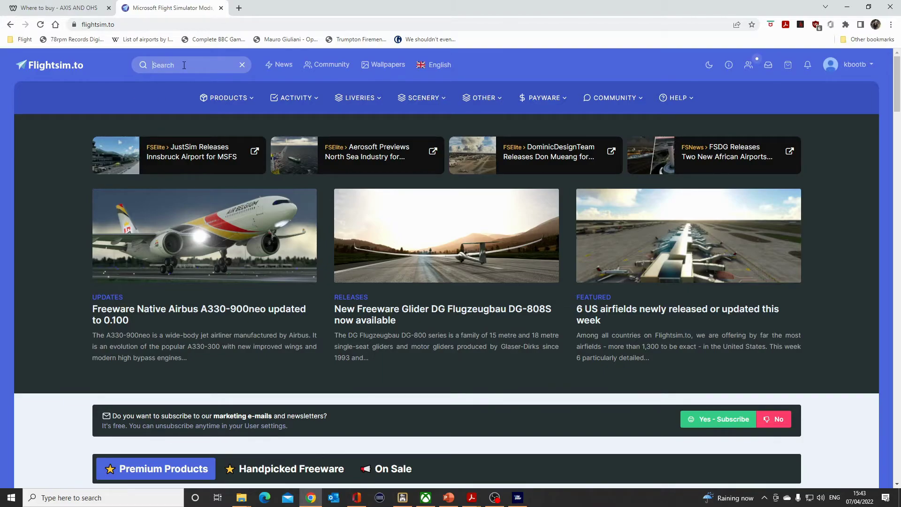
type("lorcb")
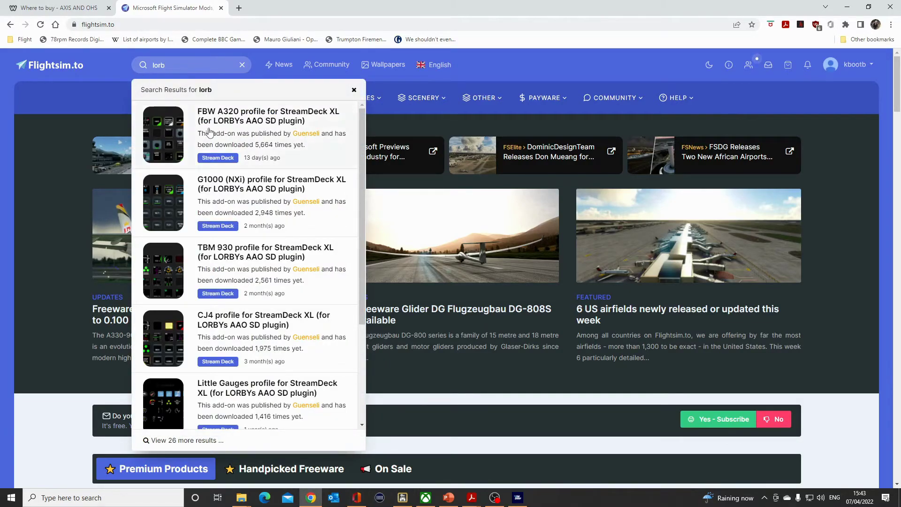
Search flightsim.to add-ons for 'lorb', then 'aao', and finally 'axis'
left_click(209, 443)
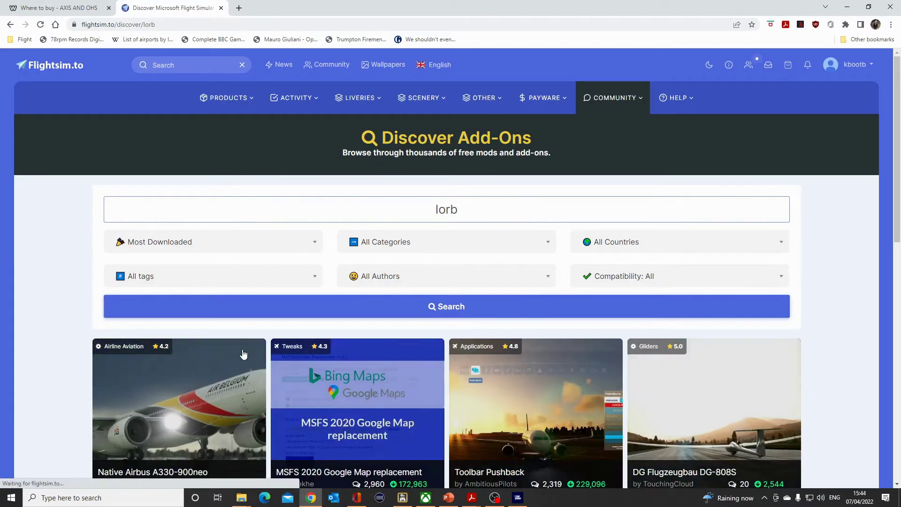
scroll(249, 328, "down", 2)
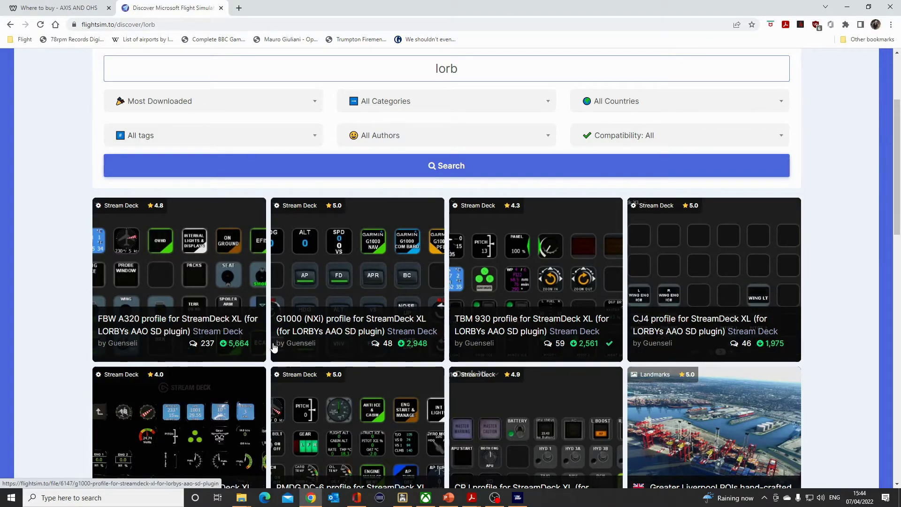
scroll(465, 345, "down", 2)
scroll(315, 372, "down", 2)
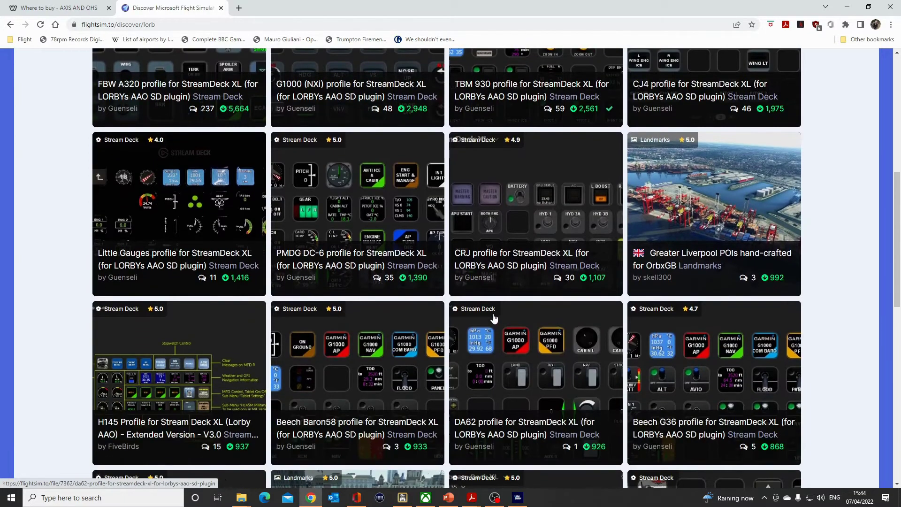
scroll(486, 287, "up", 2)
scroll(485, 292, "down", 2)
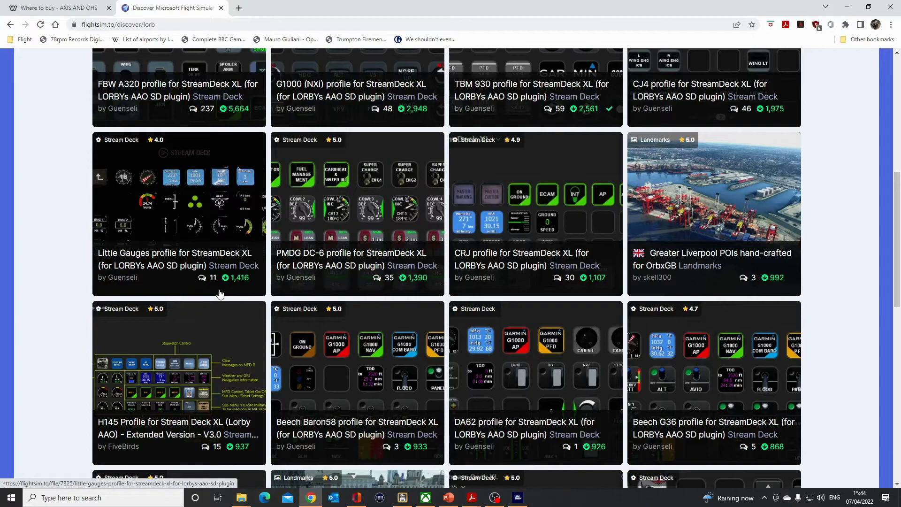
scroll(400, 247, "up", 2)
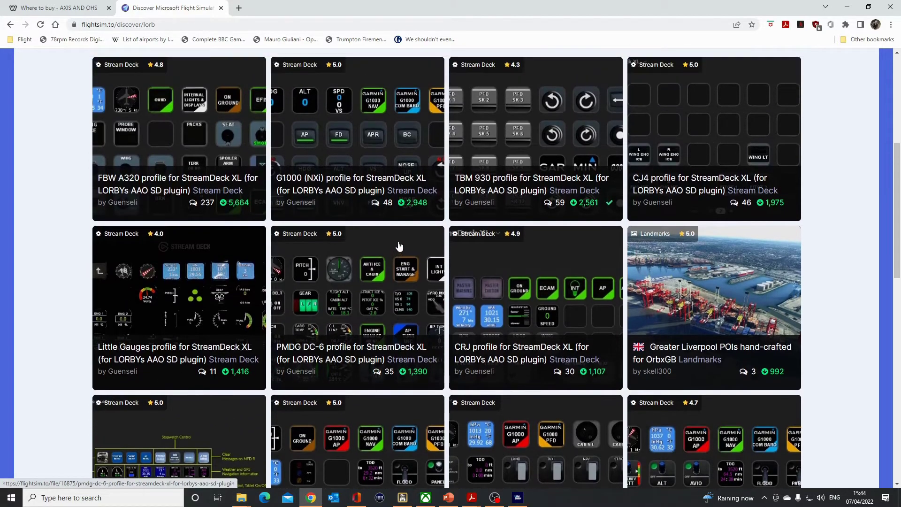
scroll(391, 223, "up", 1)
scroll(392, 222, "up", 2)
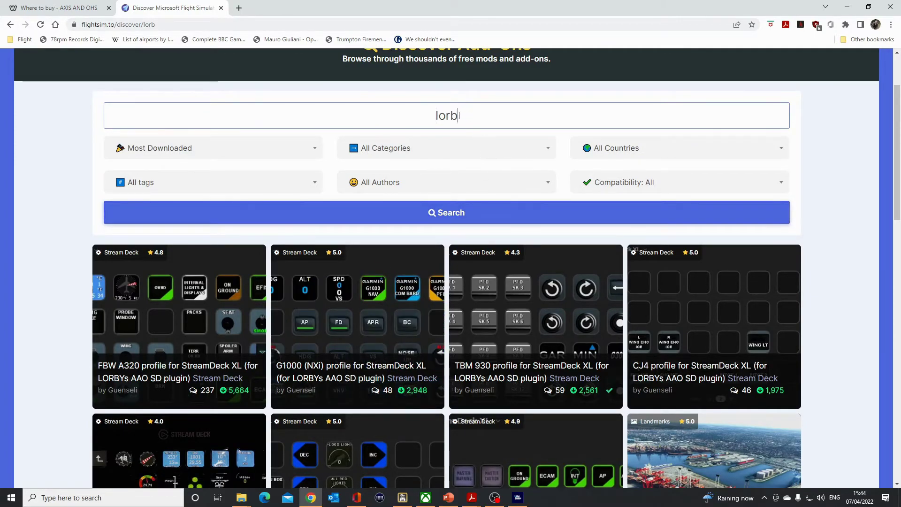
left_click_drag(460, 116, 418, 118)
type("aao")
key("Return")
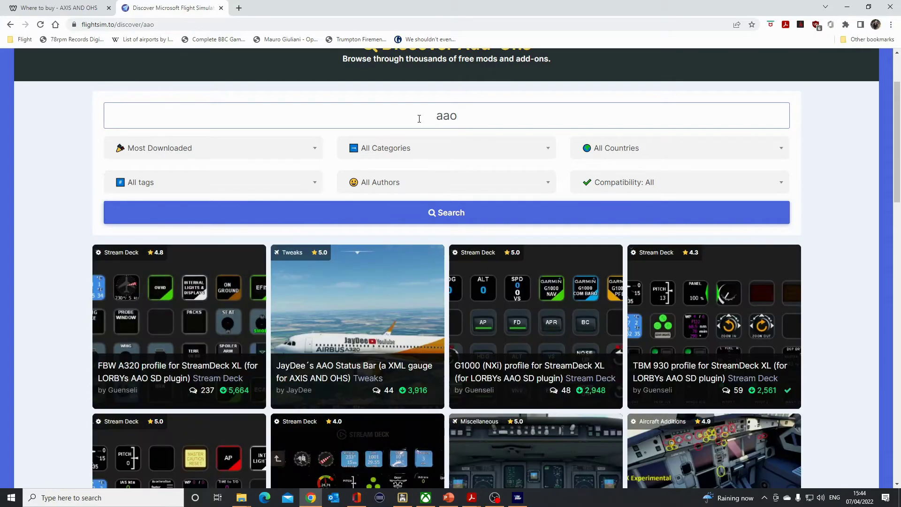
scroll(351, 385, "down", 2)
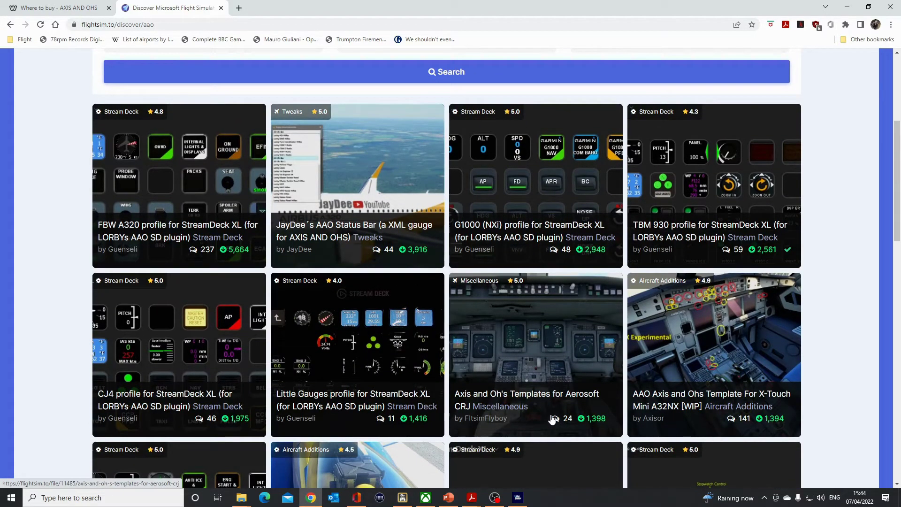
scroll(533, 420, "down", 1)
scroll(533, 420, "down", 2)
scroll(767, 358, "down", 2)
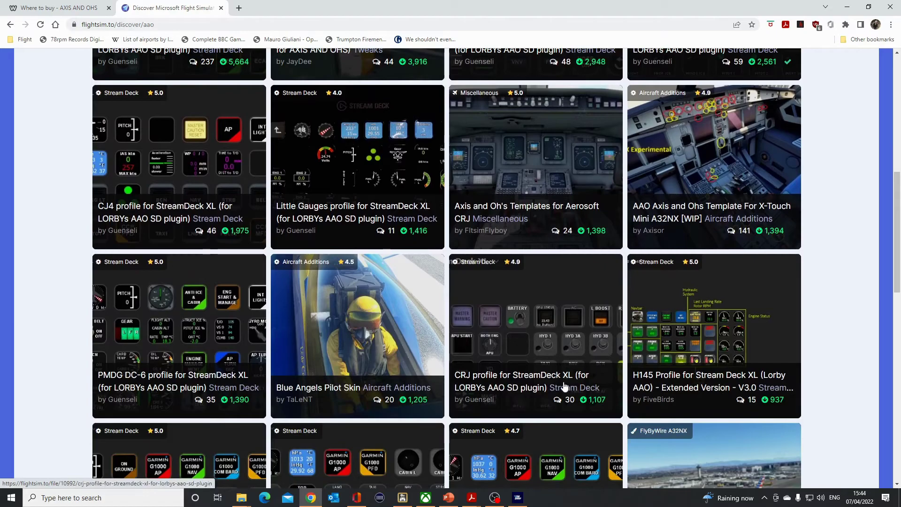
scroll(607, 431, "down", 1)
scroll(607, 431, "up", 1)
scroll(493, 282, "up", 6)
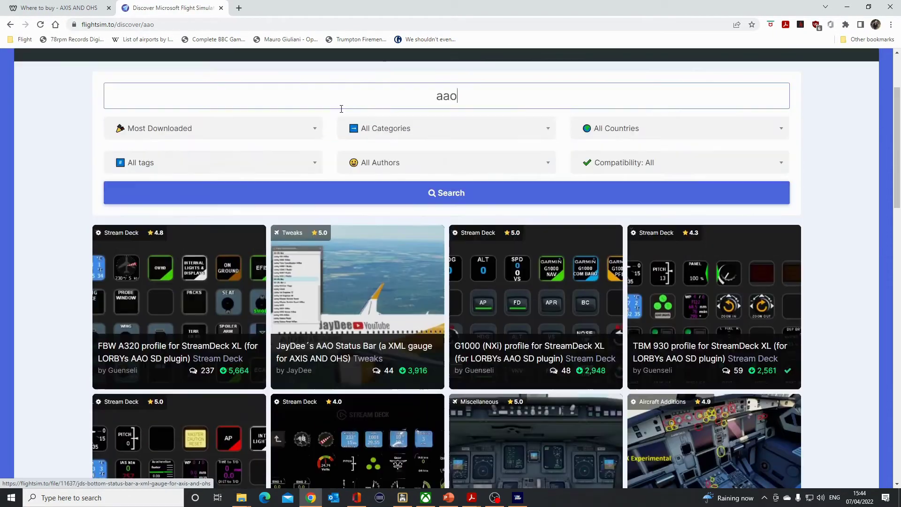
scroll(404, 174, "up", 1)
left_click_drag(467, 162, 425, 160)
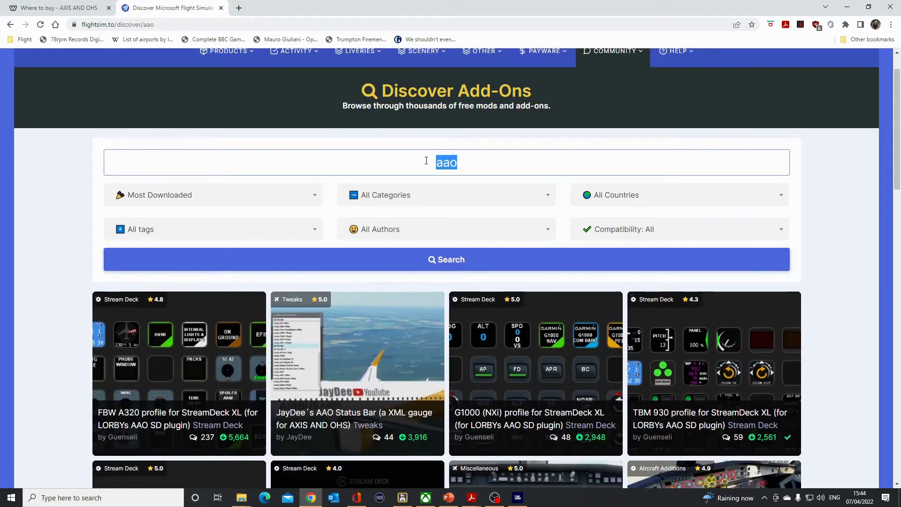
key("BackSpace")
type("axis")
key("Return")
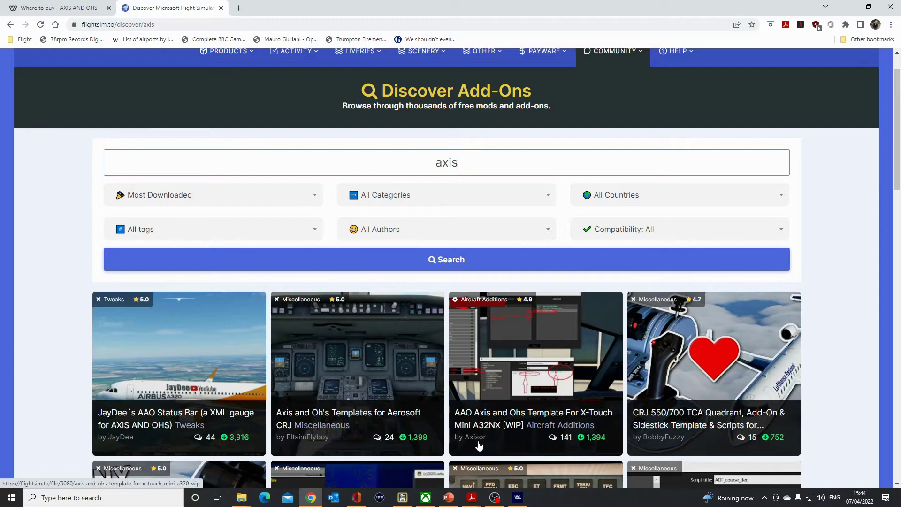
scroll(479, 444, "down", 2)
scroll(478, 427, "down", 2)
scroll(477, 427, "down", 1)
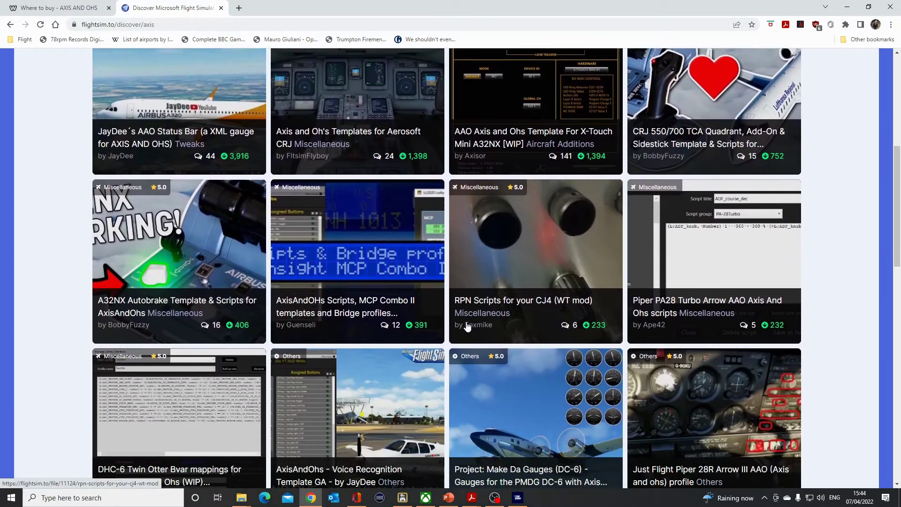
scroll(464, 394, "down", 2)
scroll(439, 337, "up", 6)
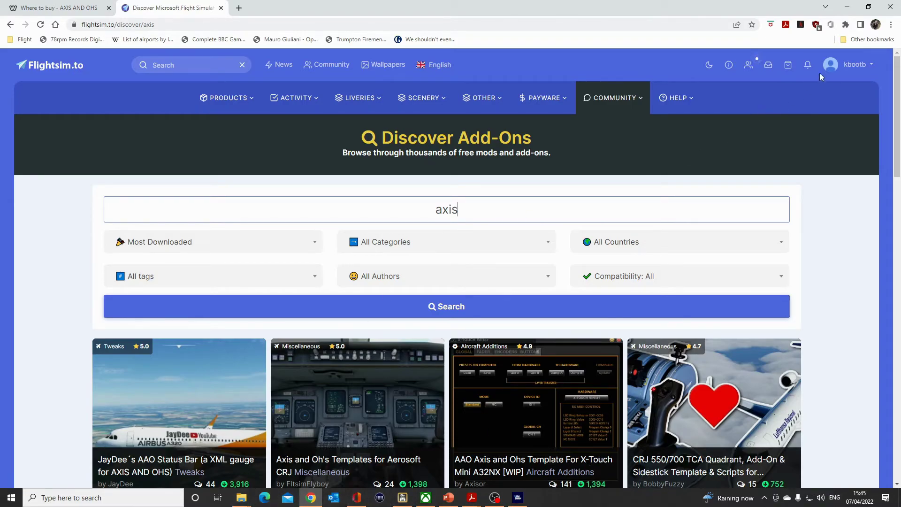
View the three downloaded profiles under My Downloads via the account menu, then bring up File Explorer
left_click(859, 65)
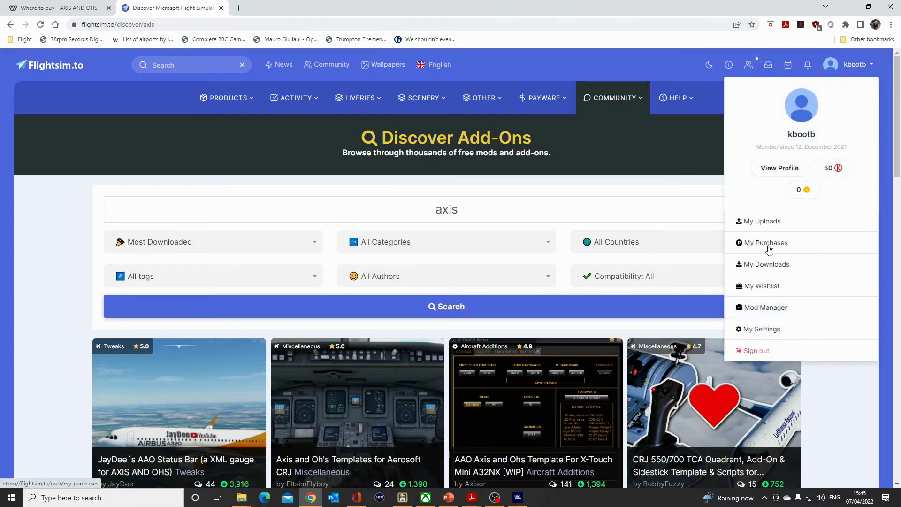
left_click(779, 266)
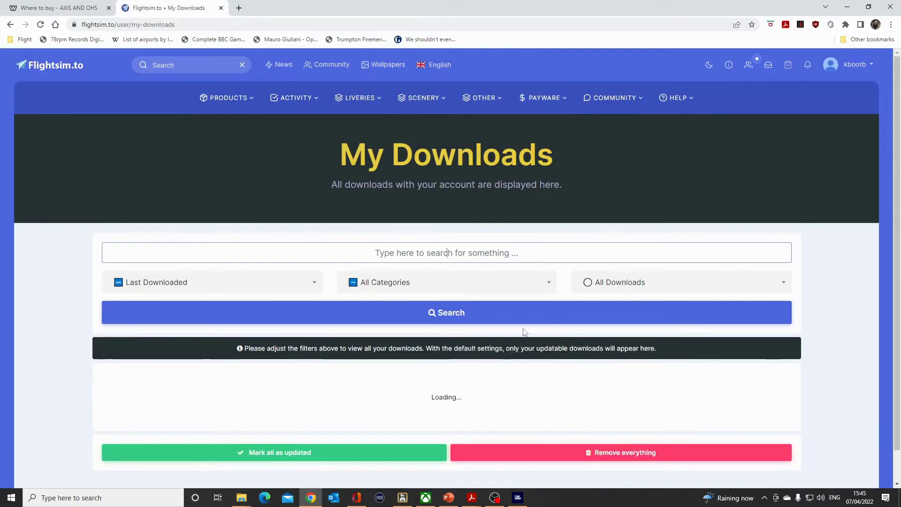
scroll(528, 284, "down", 2)
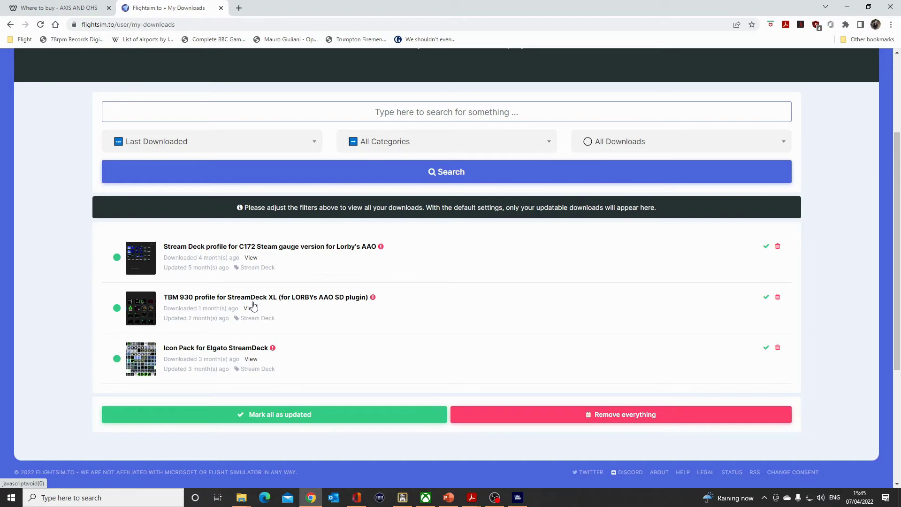
left_click(244, 500)
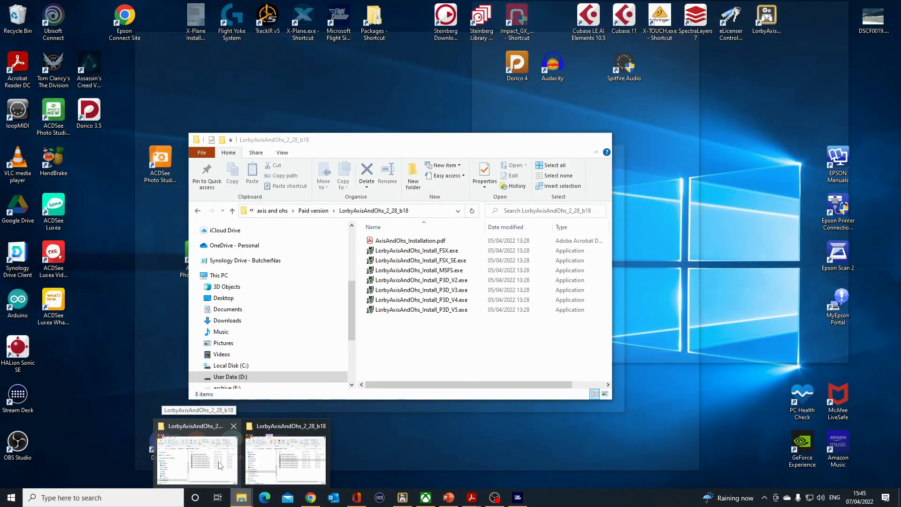
Navigate File Explorer to D:\Stream Deck\flight sim\TBM_2_31_pDwjg
left_click(219, 465)
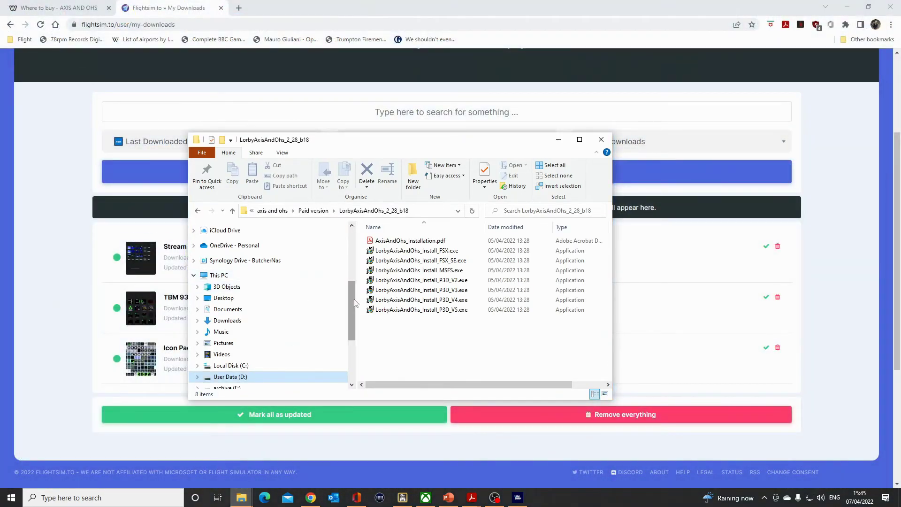
scroll(355, 315, "down", 2)
scroll(355, 314, "down", 1)
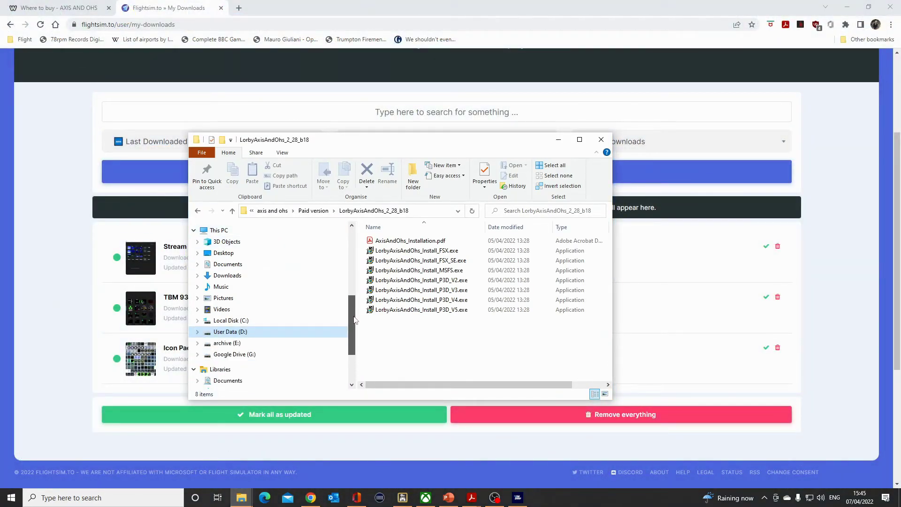
left_click(266, 333)
scroll(443, 324, "down", 2)
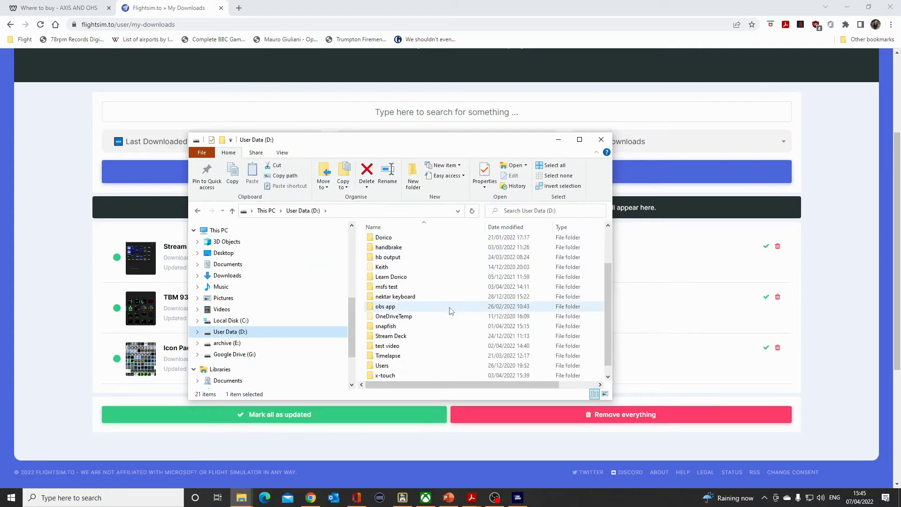
double_click(395, 335)
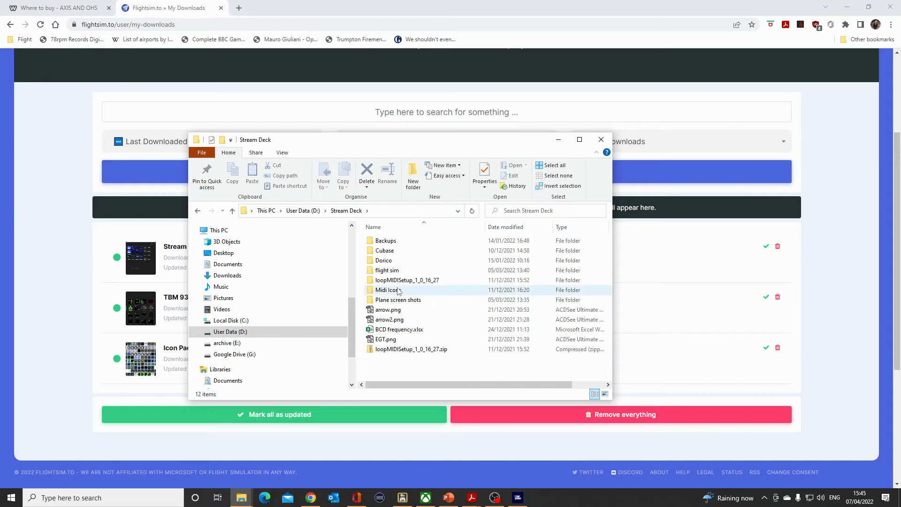
left_click(391, 274)
double_click(390, 274)
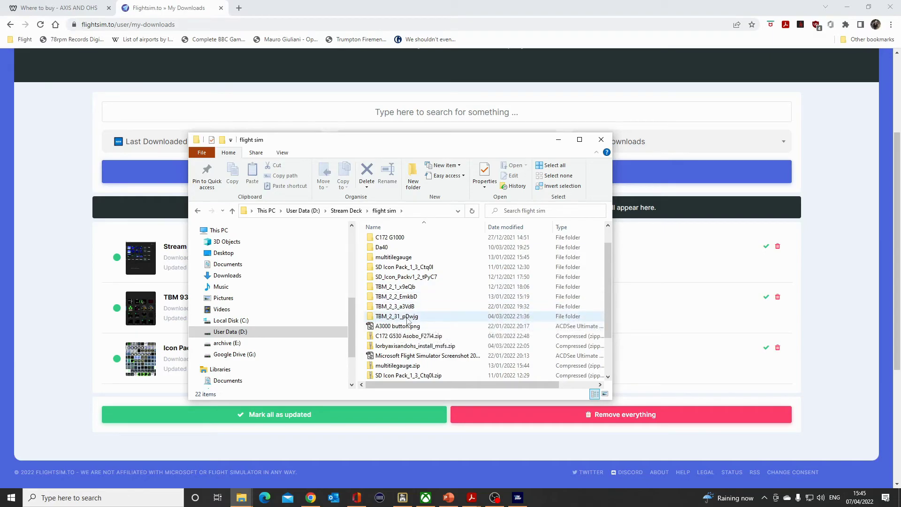
double_click(408, 321)
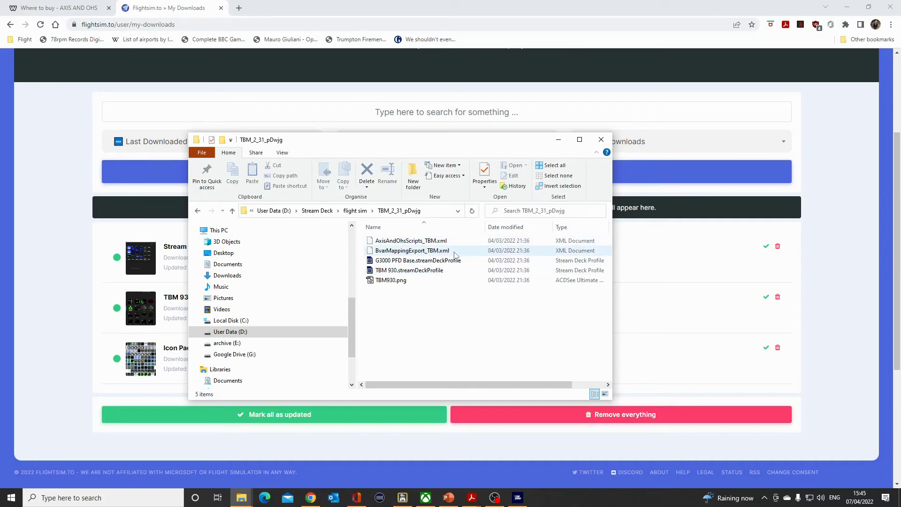
Open AxisAndOhs's RPN Scripts Editor and expand the '0 - Basic' script group
left_click(402, 497)
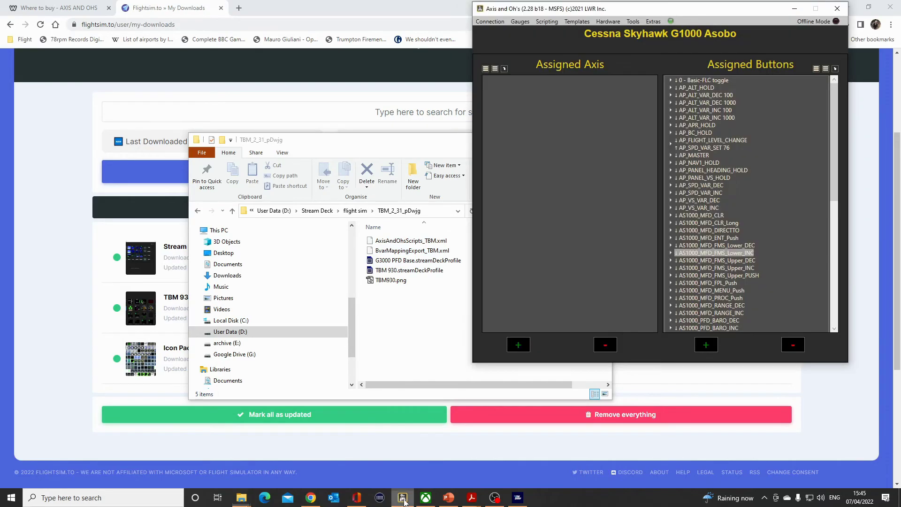
left_click(556, 23)
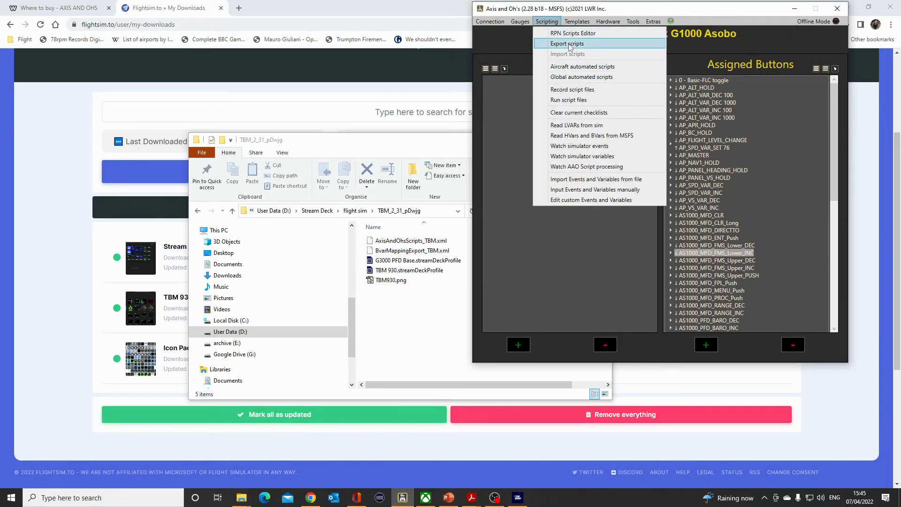
left_click(570, 33)
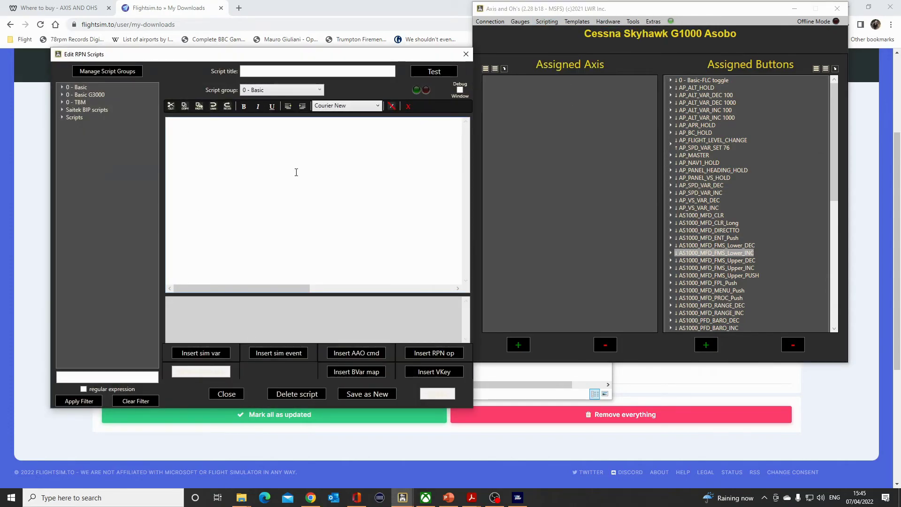
left_click(62, 87)
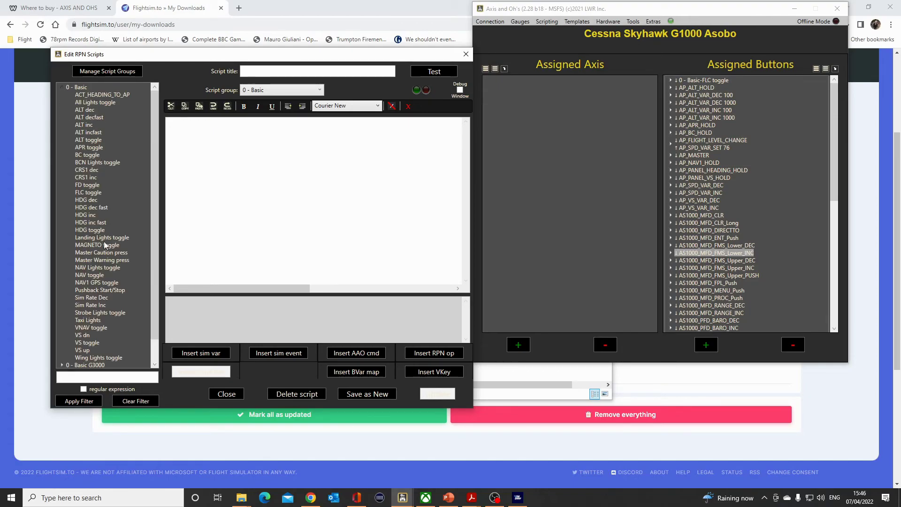
scroll(125, 295, "down", 1)
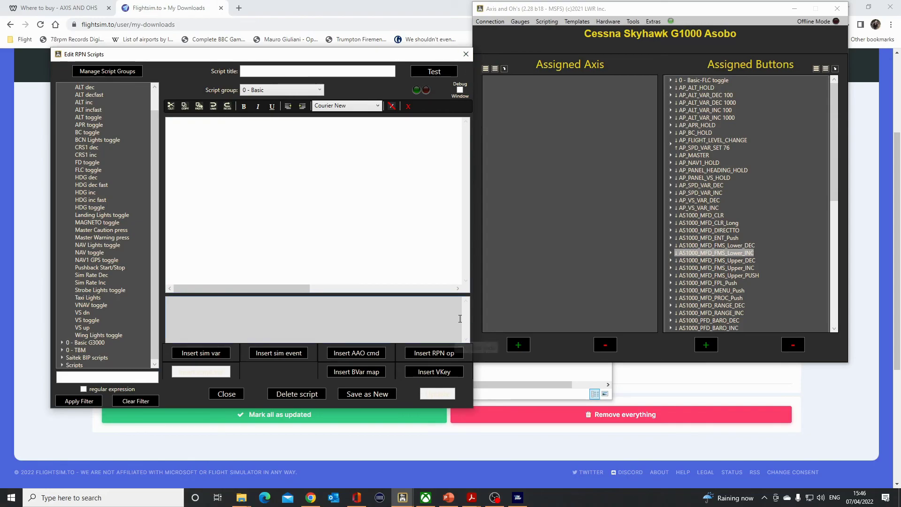
left_click(466, 54)
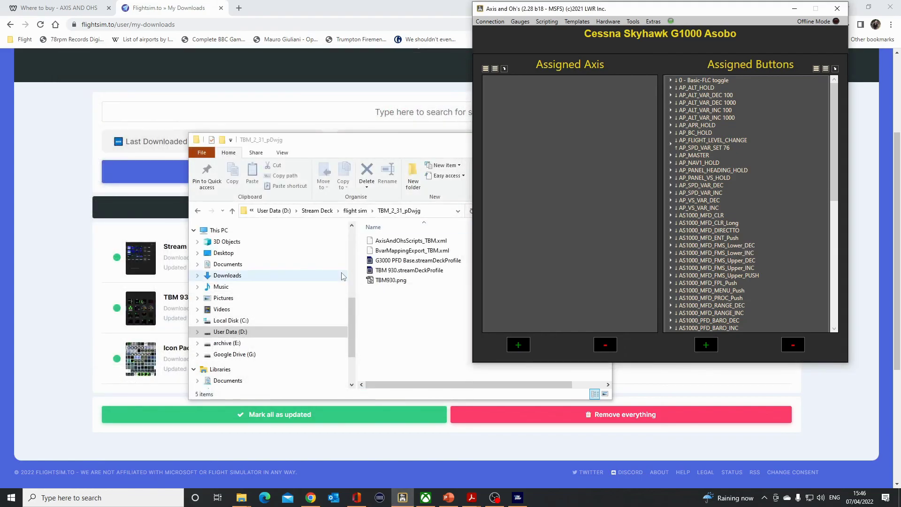